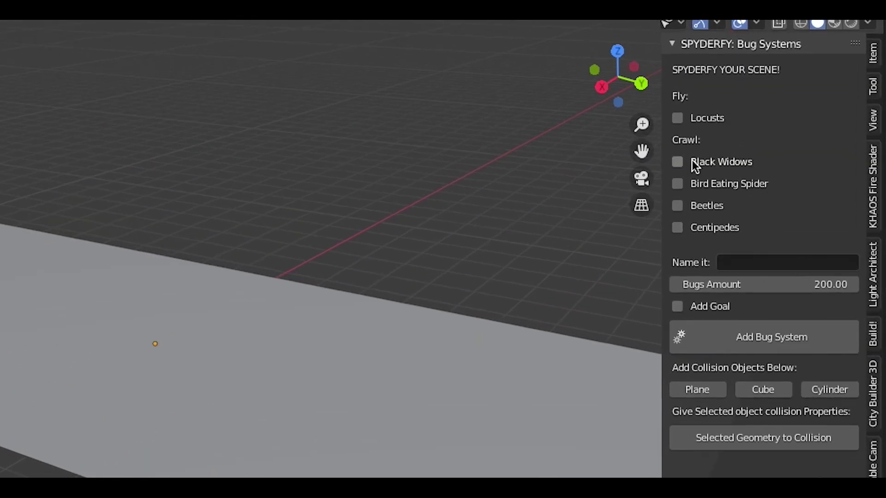
Add a bug system of Black Widows and Beetles named "Bug Attack" with 100 bugs and a goal
left_click(692, 161)
left_click(679, 207)
left_click(757, 262)
type("Bug Attack")
key("Return")
double_click(757, 285)
type("100")
left_click(677, 306)
left_click(764, 337)
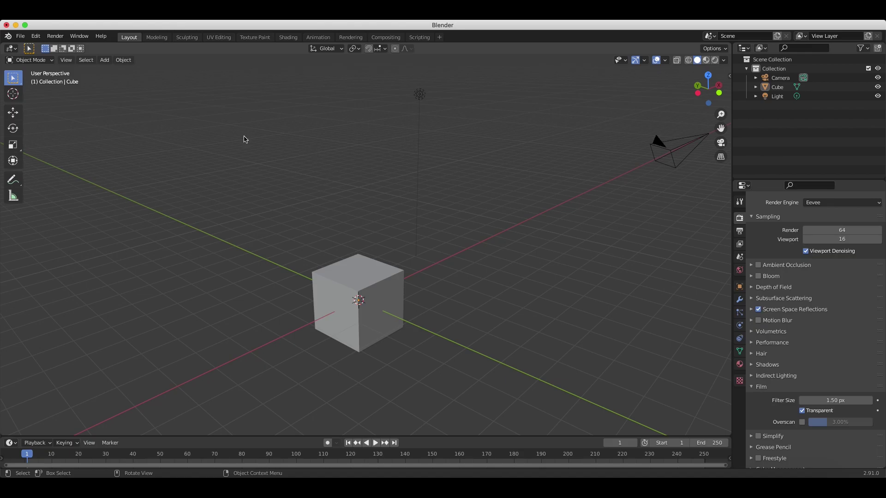
Install the add-on file spyderfyinstall2_9.zip from the "Spyderfy V1.0 for B2.9" folder through the preferences
left_click(35, 36)
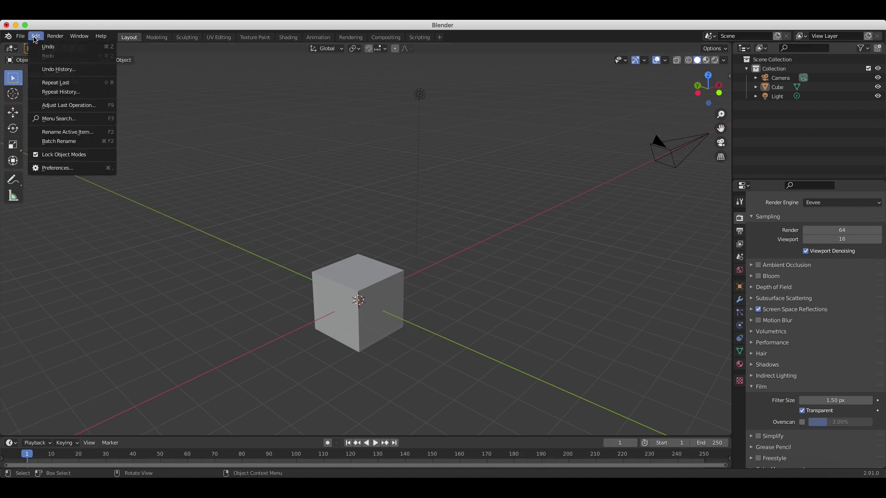
left_click(56, 168)
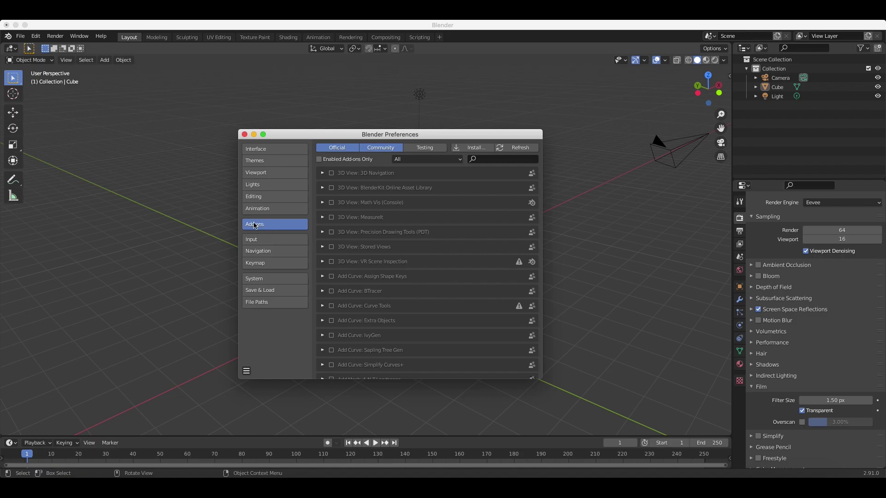
left_click(475, 148)
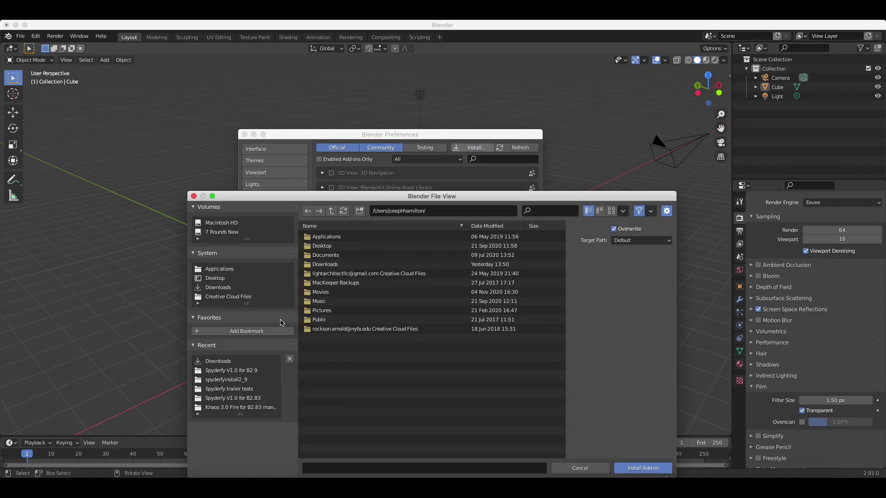
left_click_drag(342, 199, 336, 108)
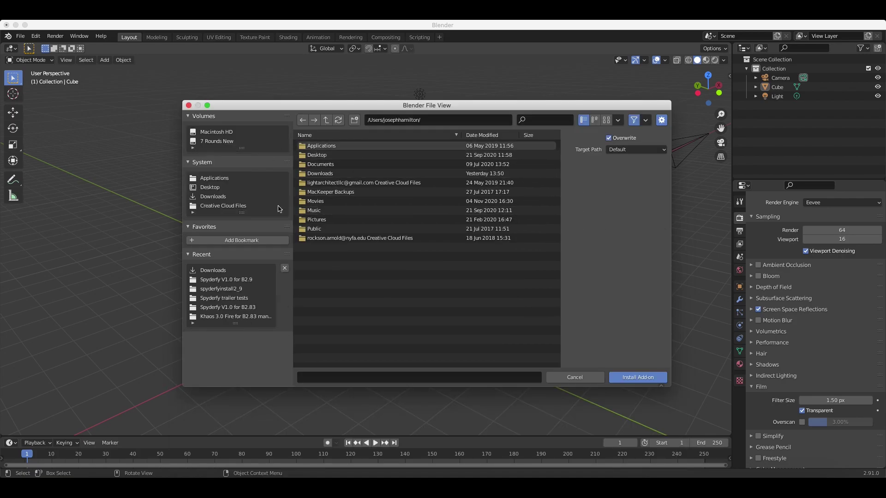
left_click(213, 280)
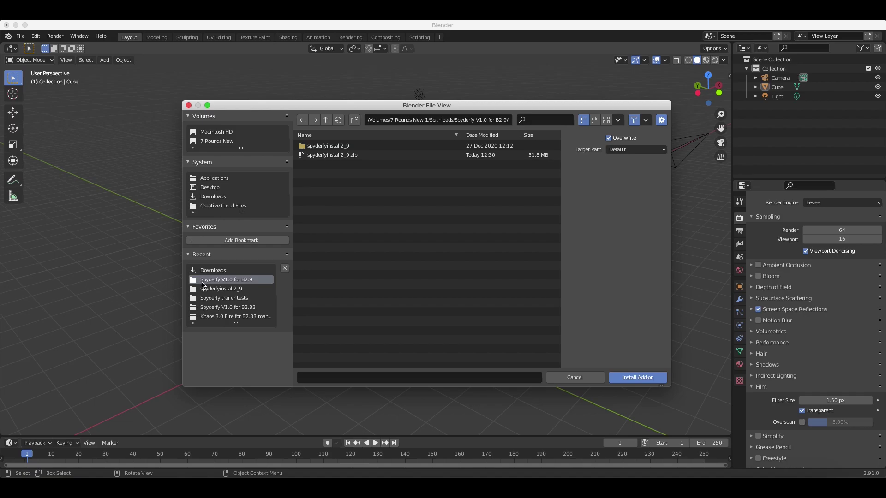
left_click(315, 157)
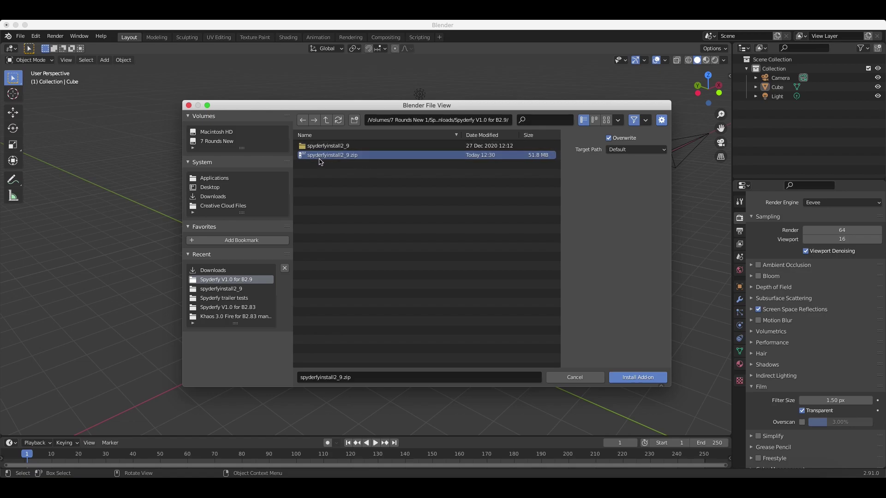
left_click(650, 378)
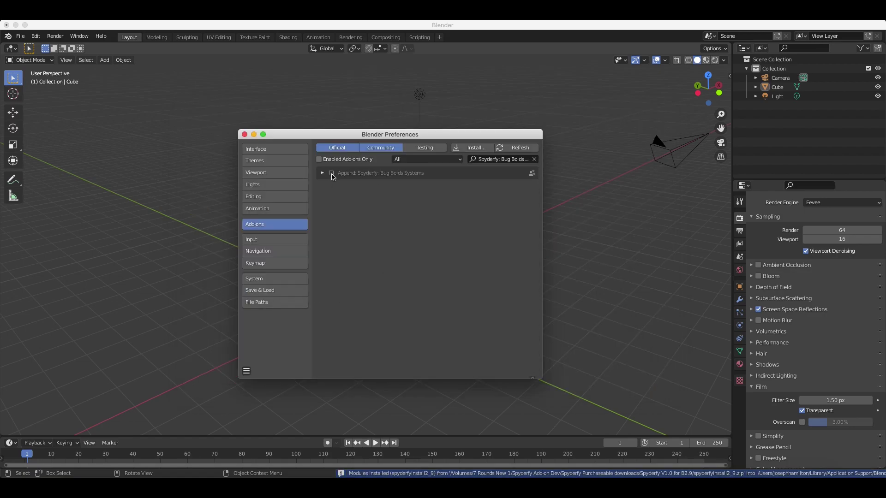
Find the Spyderfy: Bug Boids Systems add-on by searching for "spyder", enable it and close the preferences
left_click(534, 160)
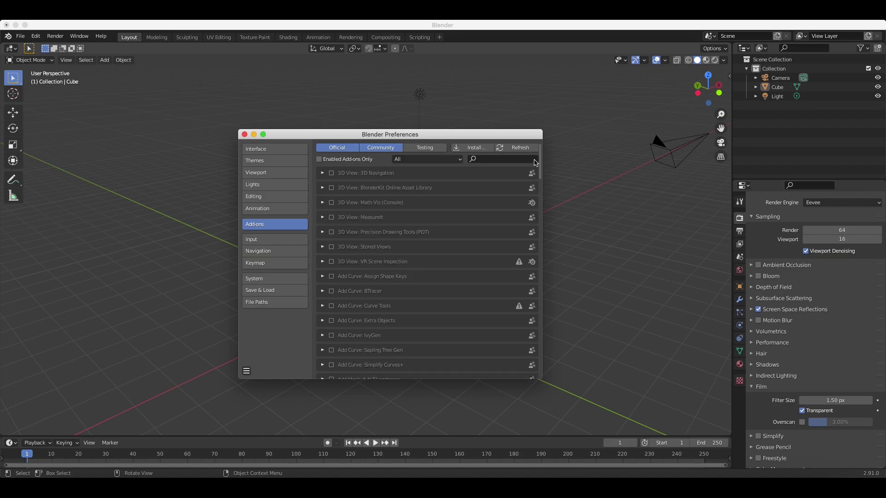
left_click(533, 161)
type("spyder")
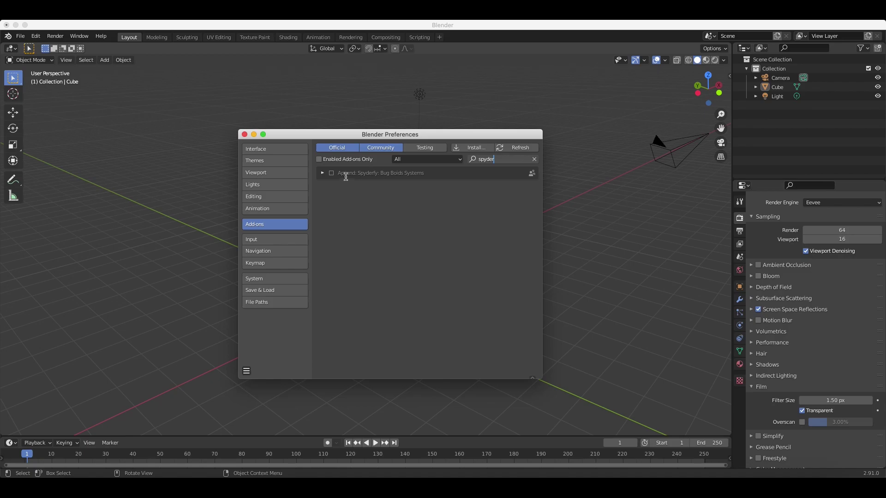
left_click(322, 173)
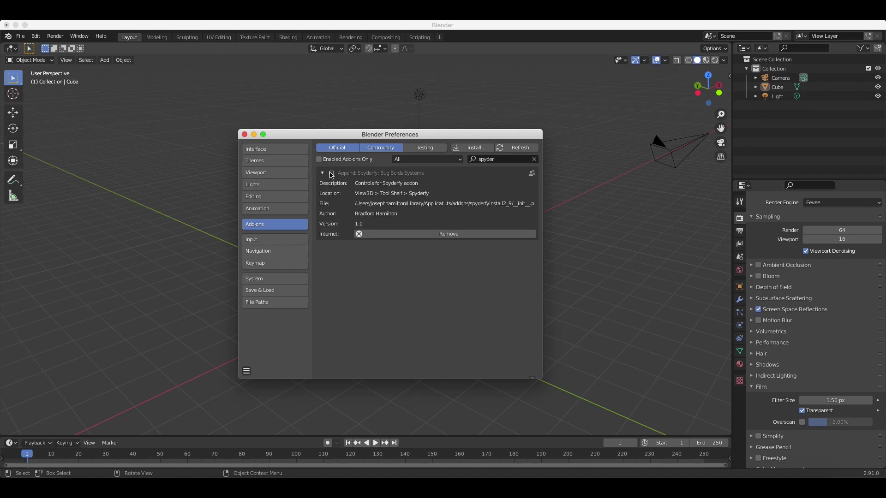
left_click(331, 173)
left_click(244, 134)
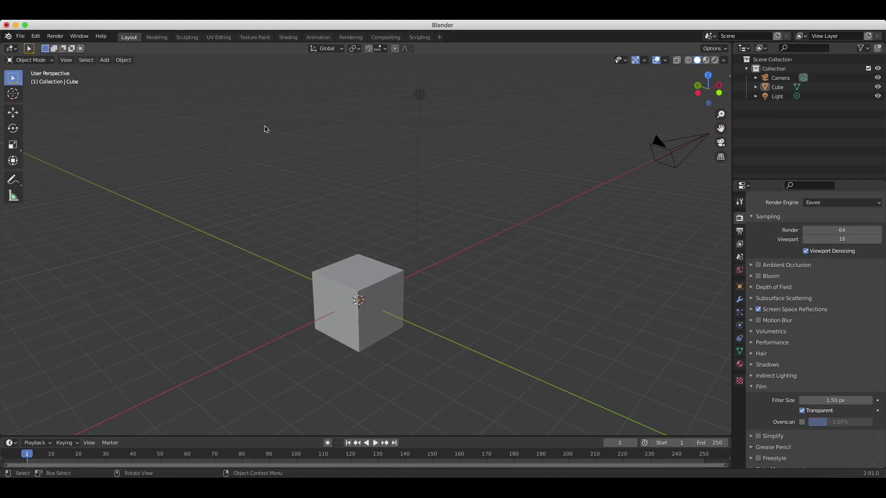
Show the Spyderfy bug system controls beside the 3D viewport and widen them until all labels are readable
left_click(419, 94)
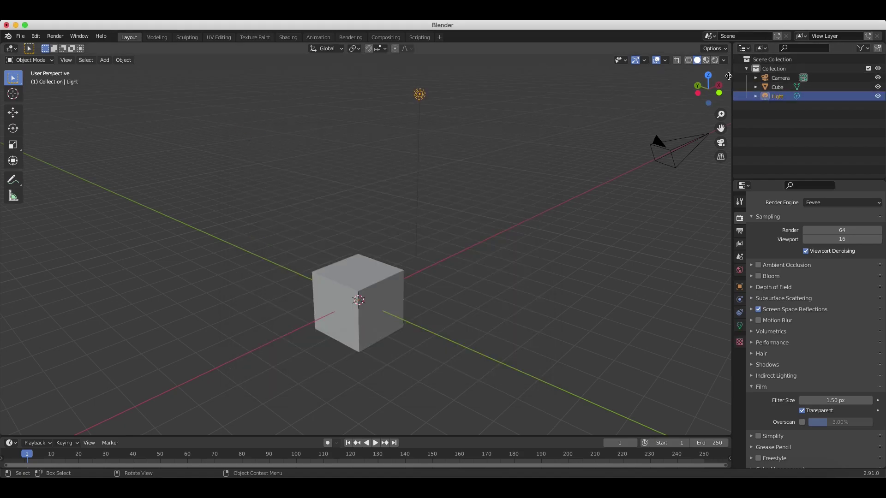
left_click(730, 76)
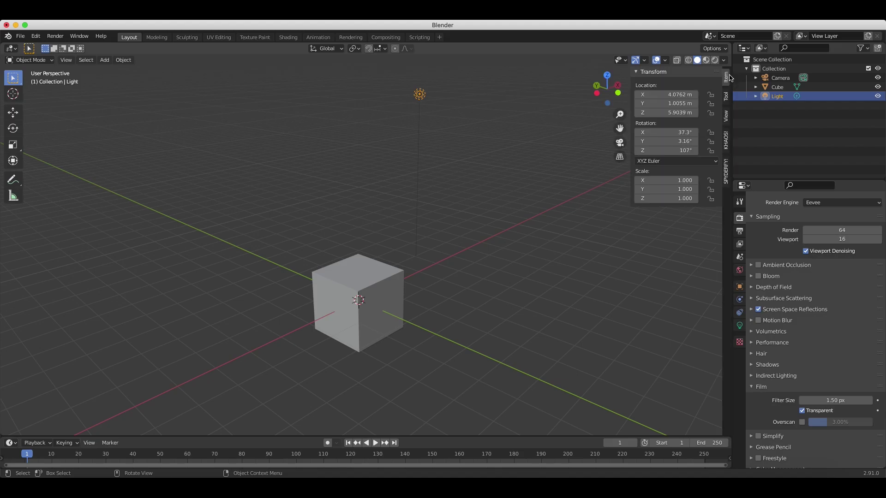
left_click(727, 172)
left_click_drag(630, 164, 592, 165)
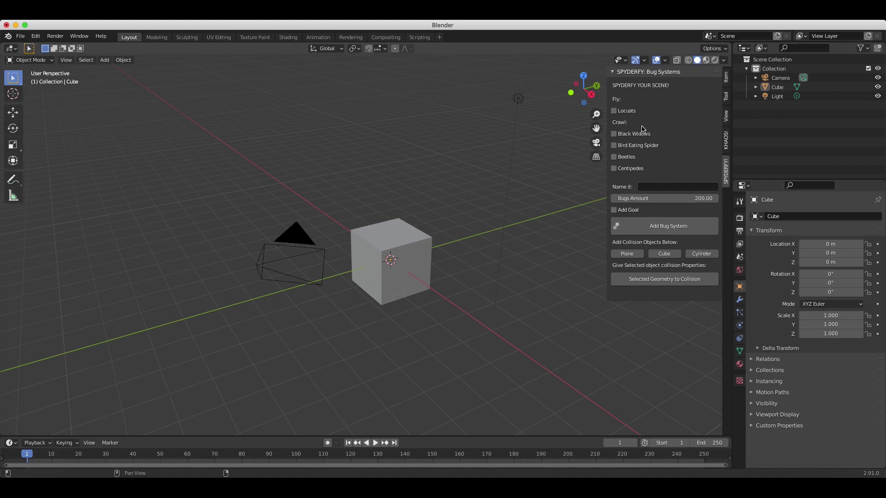
left_click_drag(607, 118, 614, 118)
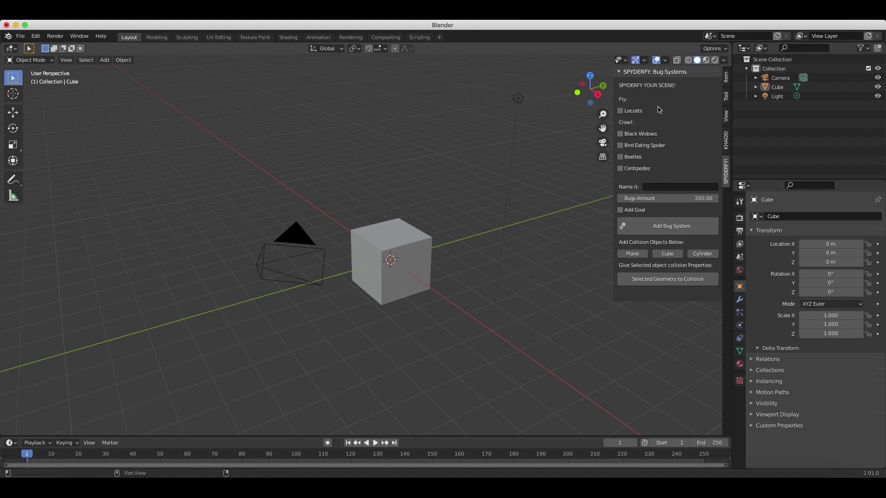
left_click(667, 186)
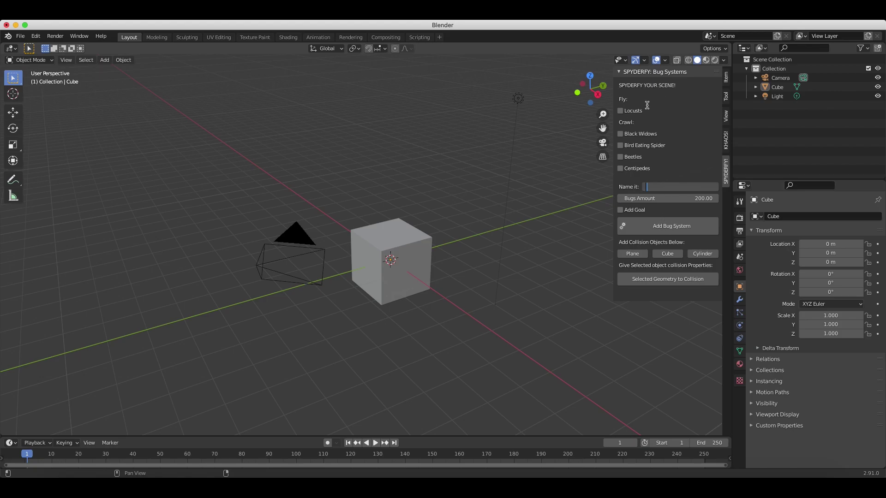
left_click(667, 227)
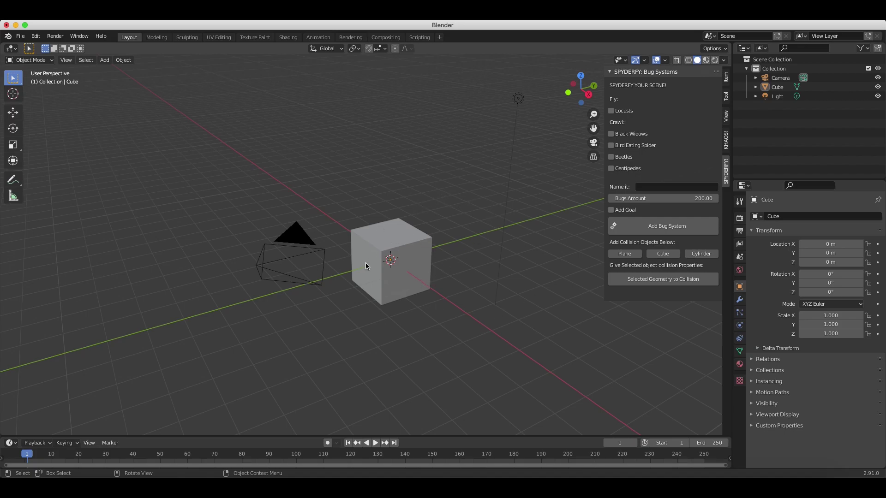
Delete the default camera, cube and light from the scene
left_click_drag(540, 78, 237, 364)
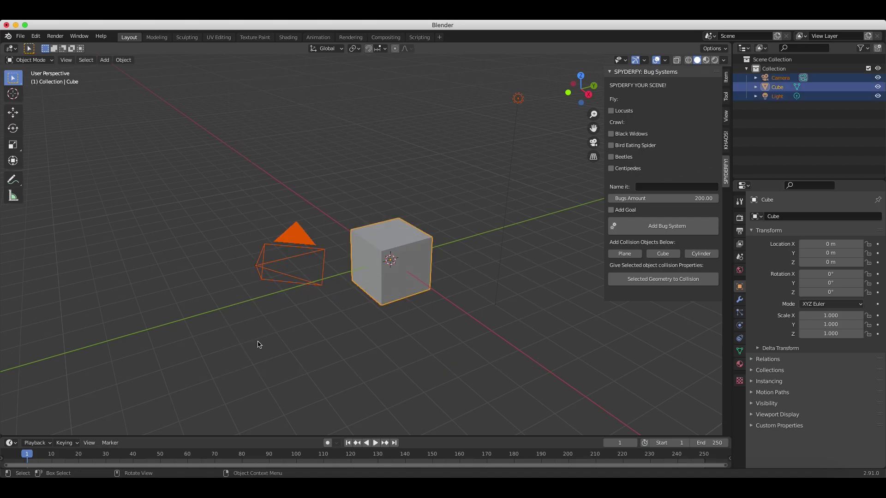
key("x")
left_click(386, 204)
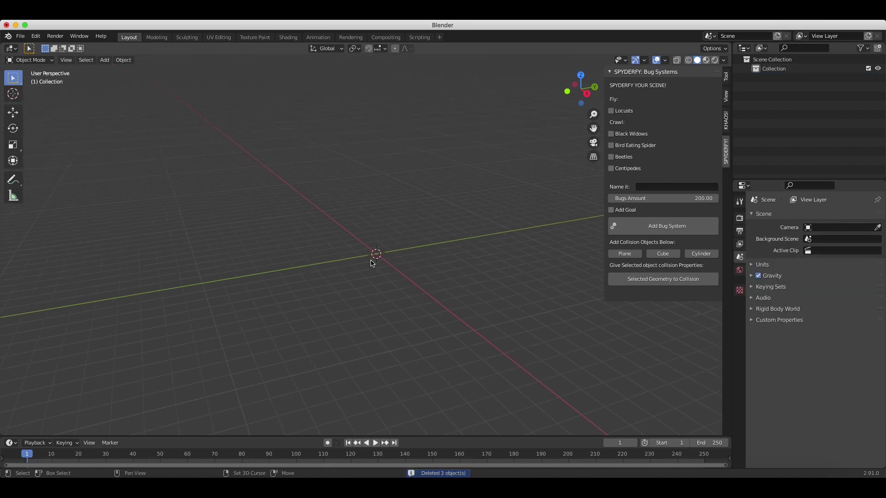
Add a plane at the world origin and scale it up uniformly by about 13.55
key("shift+a")
left_click(416, 261)
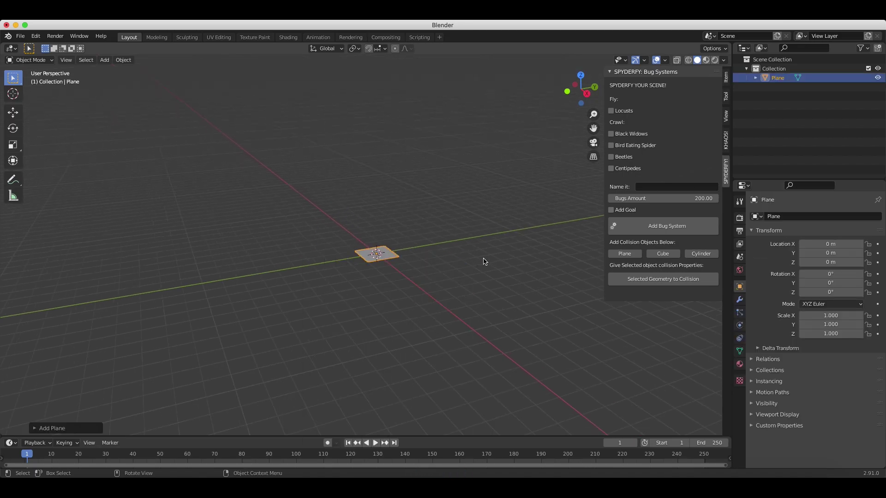
key("s")
left_click(697, 346)
scroll(393, 321, "down", 5)
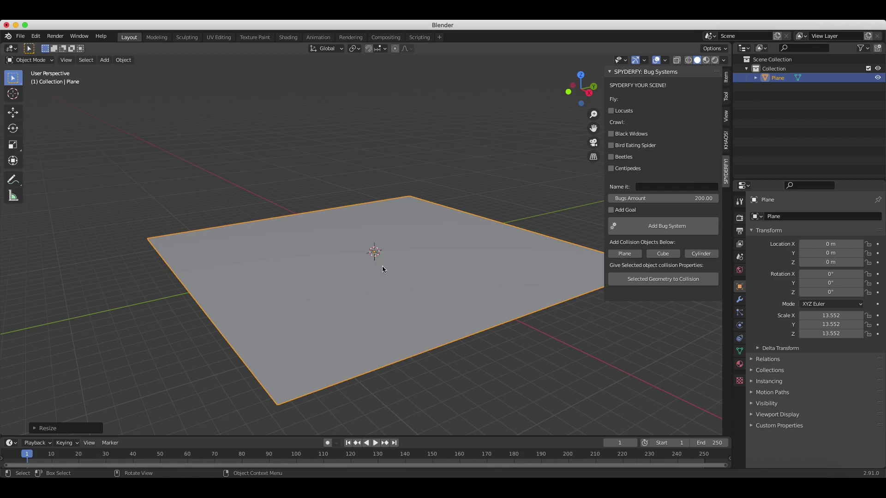
Give the plane Spyderfy collision properties and check the modifiers it receives
left_click(669, 281)
left_click(739, 300)
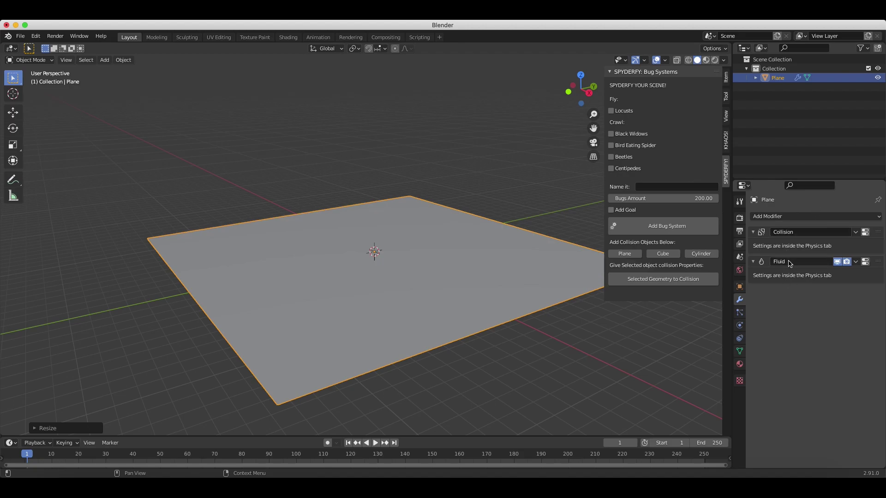
middle_click_drag(316, 271, 404, 255)
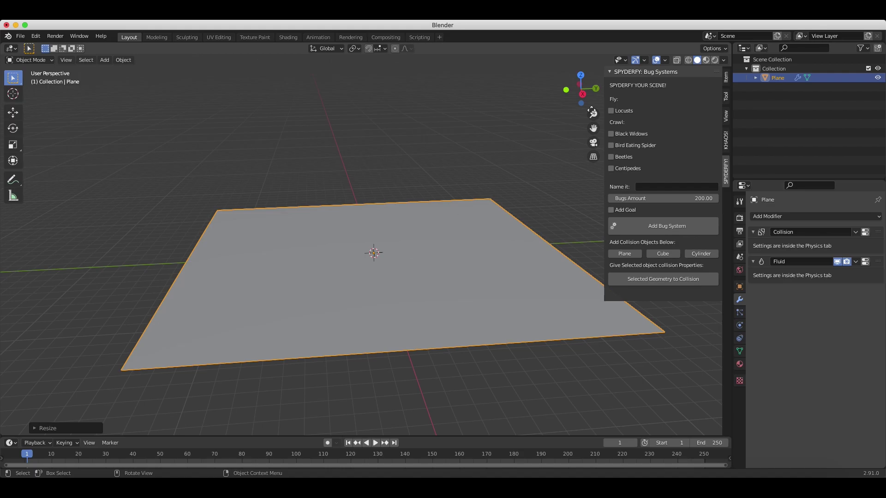
left_click(739, 217)
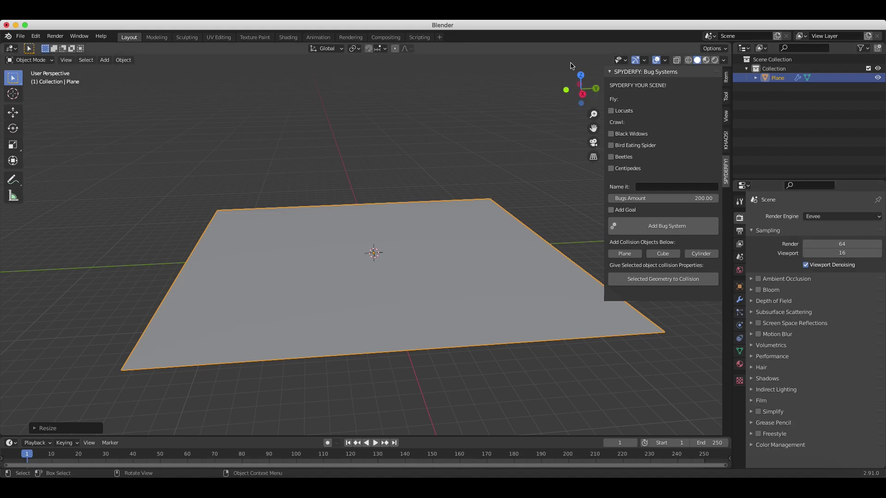
Choose only Black Widows as the bug type and name the bug system "Widow attack"
left_click(611, 134)
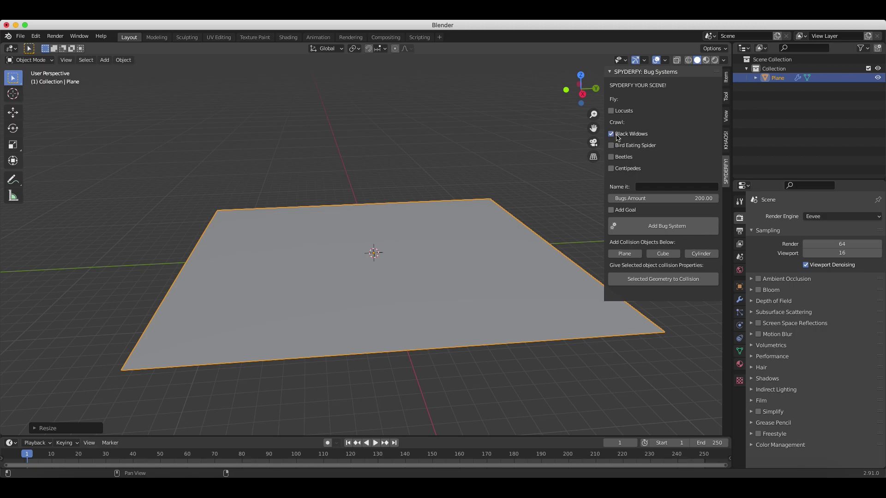
left_click(611, 144)
left_click(610, 111)
left_click(610, 133)
left_click(610, 145)
left_click(654, 187)
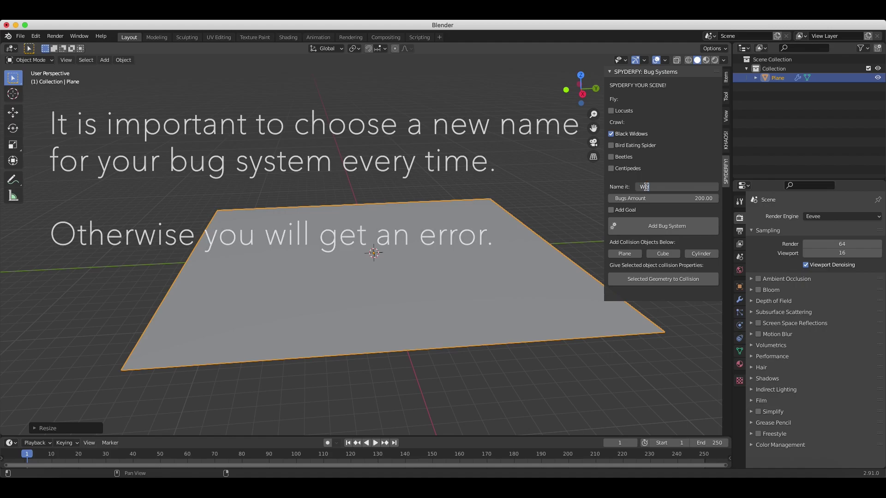
type("Widow attack")
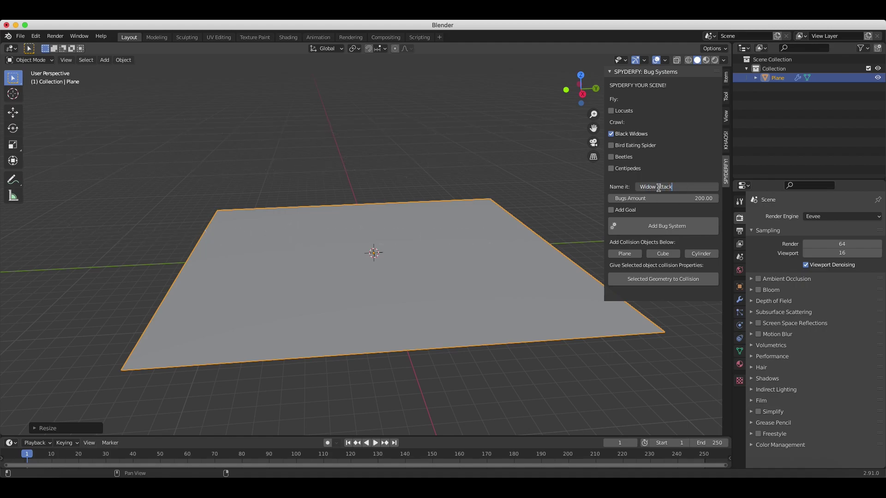
key("Return")
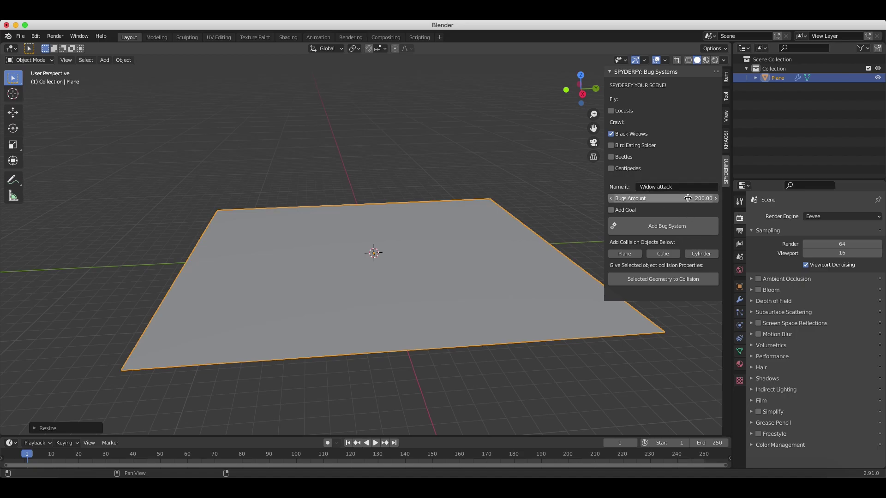
Set the bugs amount to 40 and enable a goal object for the bug system
left_click(669, 199)
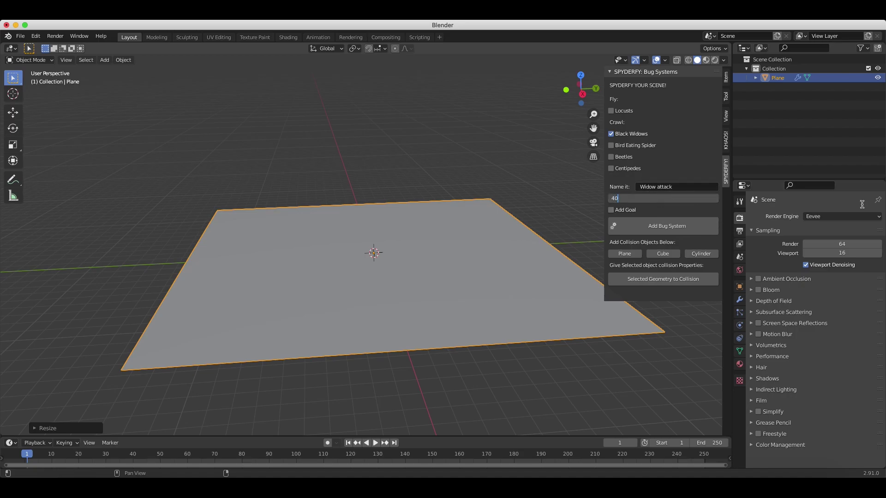
type("40")
key("Return")
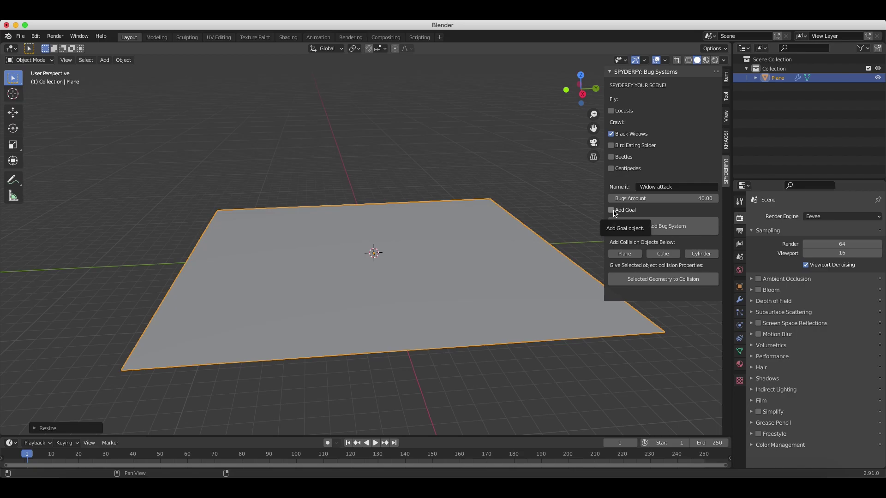
left_click(612, 211)
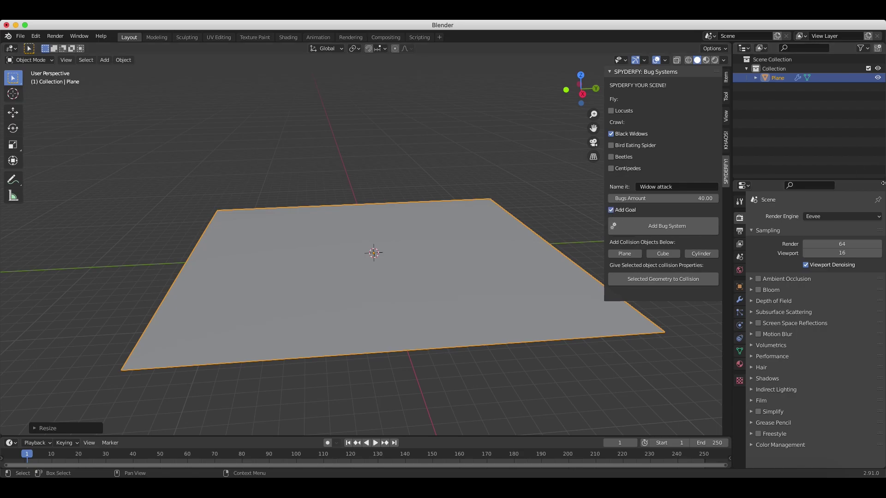
Place the 3D cursor on the plane near one of its edges and add the bug system there
left_click(12, 93)
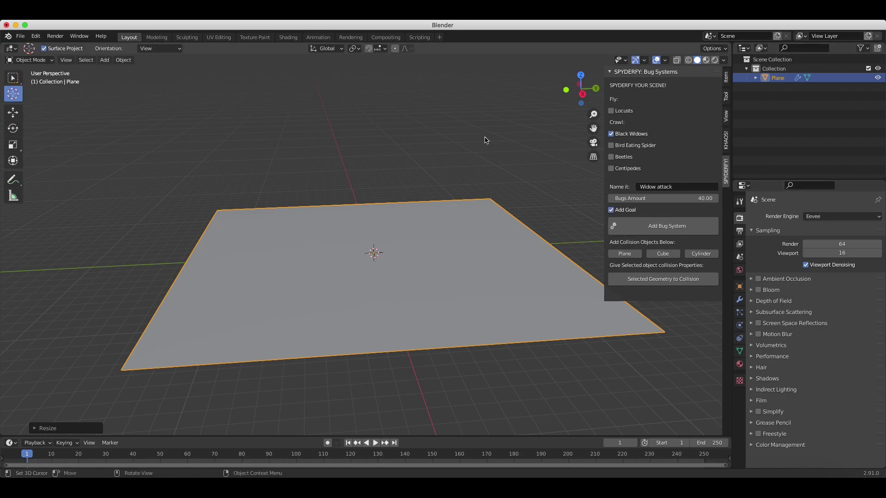
middle_click_drag(499, 238, 676, 246)
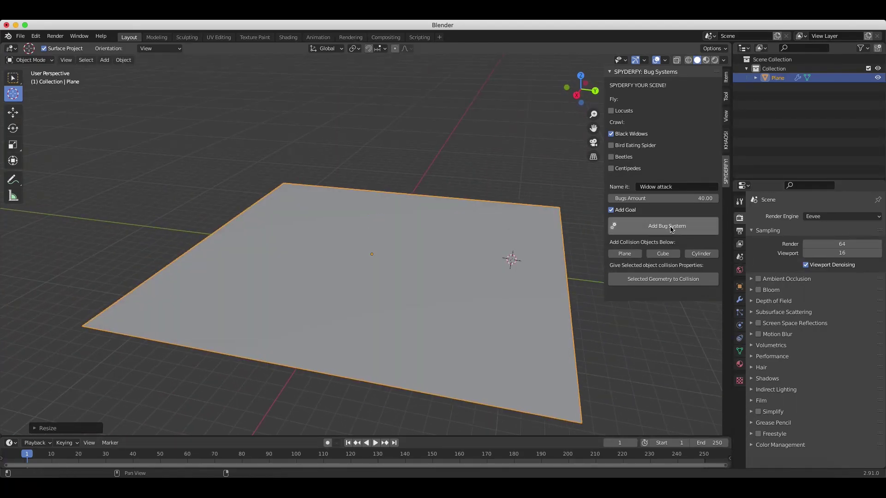
left_click(670, 229)
scroll(432, 238, "down", 5)
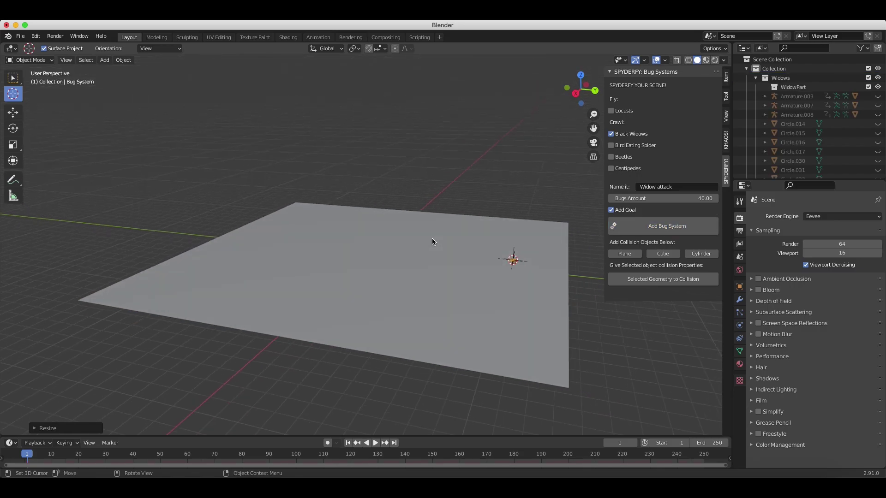
Raise the bug system emitter slightly above the plane and play the animation from the first frame
scroll(432, 238, "right", 5, "shift")
scroll(432, 238, "up", 5, "ctrl")
scroll(432, 238, "right", 3, "shift")
left_click(19, 79)
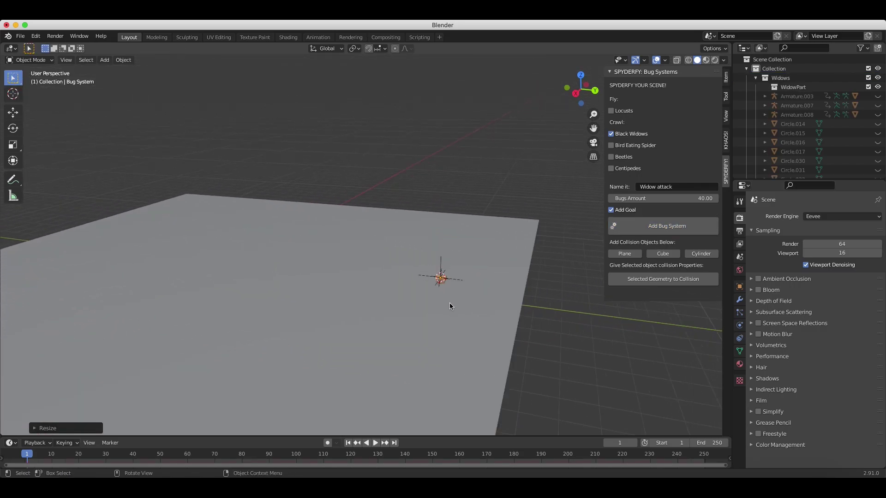
key("space")
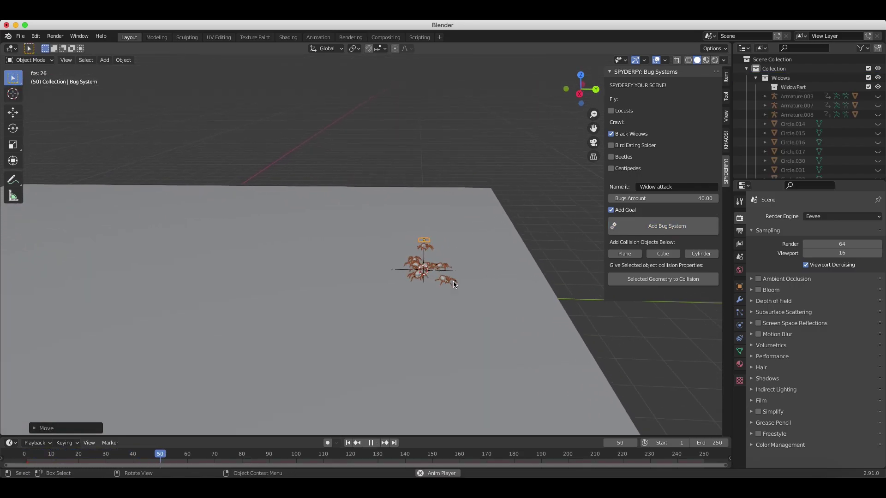
Examine from several angles how the widows spawn from the emitter and spread over the plane during playback
scroll(453, 280, "right", 5)
left_click(528, 161)
scroll(314, 311, "left", 5)
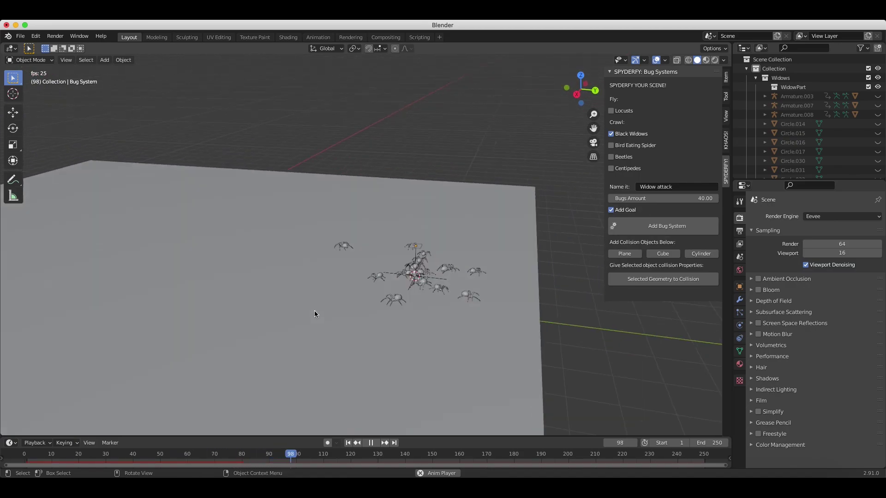
scroll(314, 311, "up", 1)
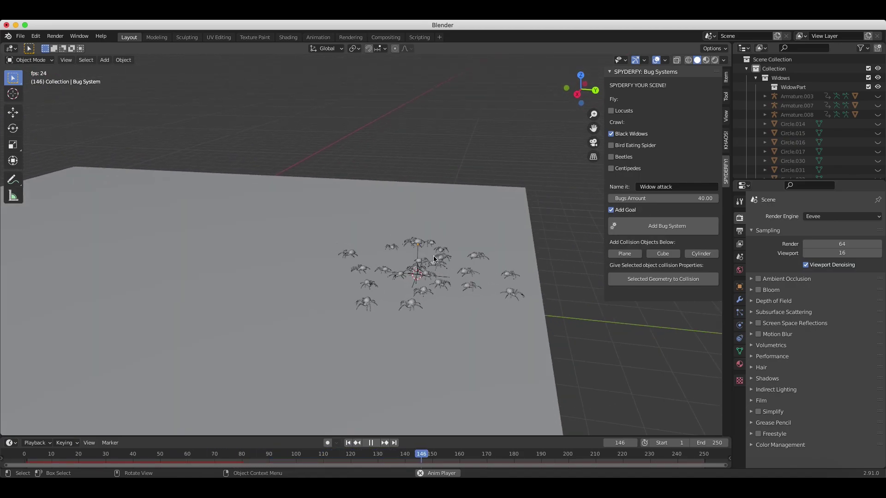
left_click(471, 287)
scroll(471, 287, "left", 5)
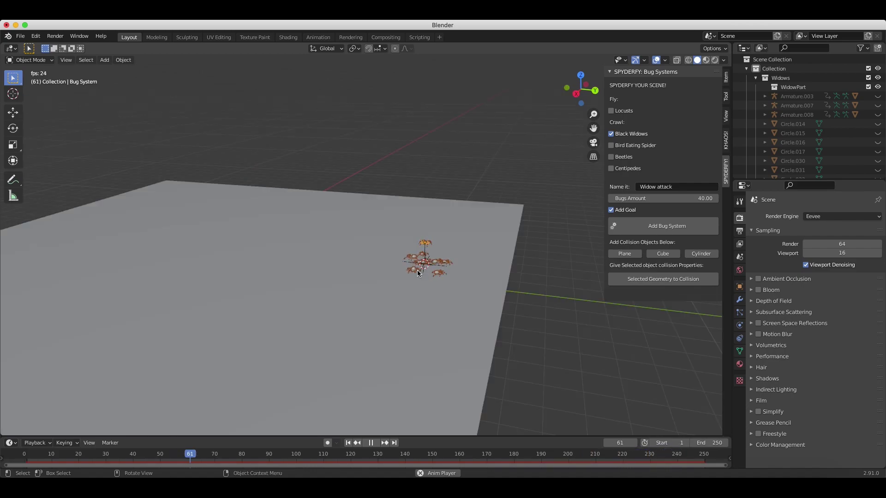
scroll(418, 273, "up", 3)
scroll(418, 274, "right", 5)
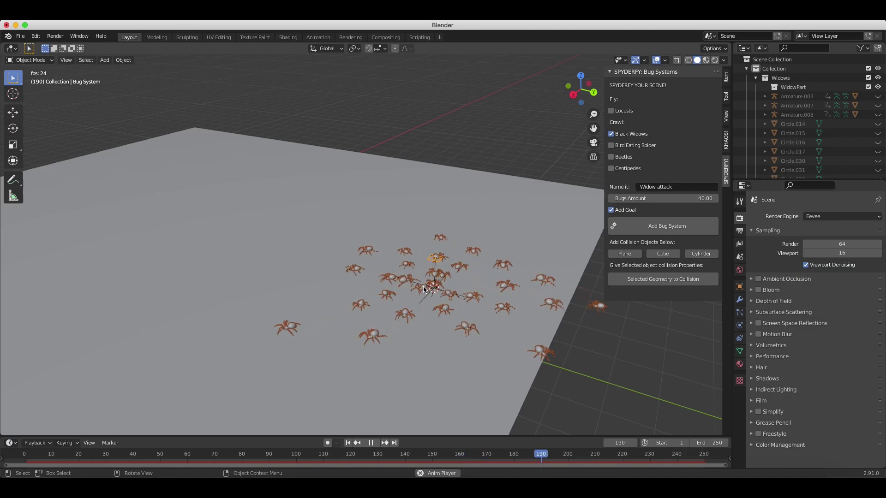
Move the goal object about 12.3 m in negative Y across the plane and slightly reposition the bug system emitter
left_click(427, 286)
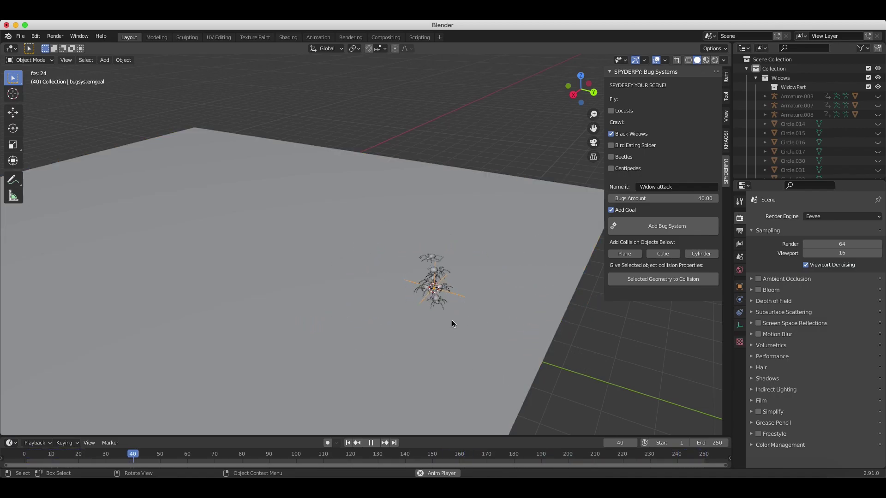
scroll(452, 321, "down", 1)
key("g")
key("y")
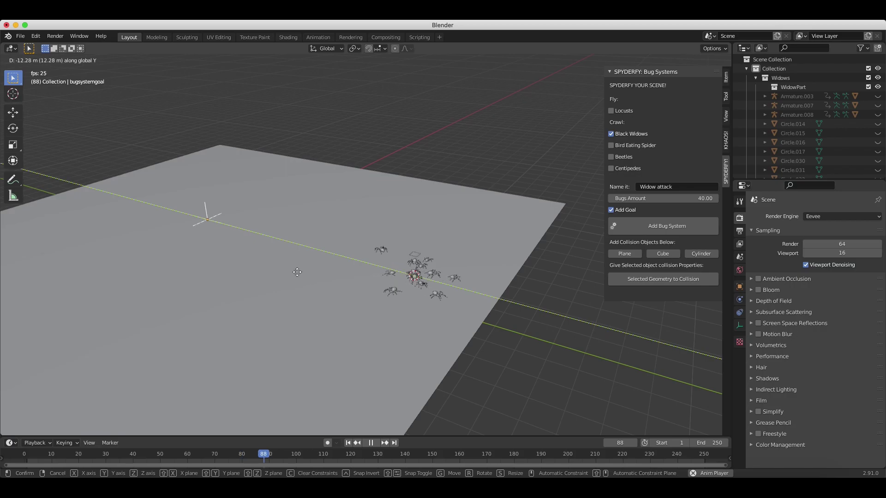
left_click(295, 272)
key("g")
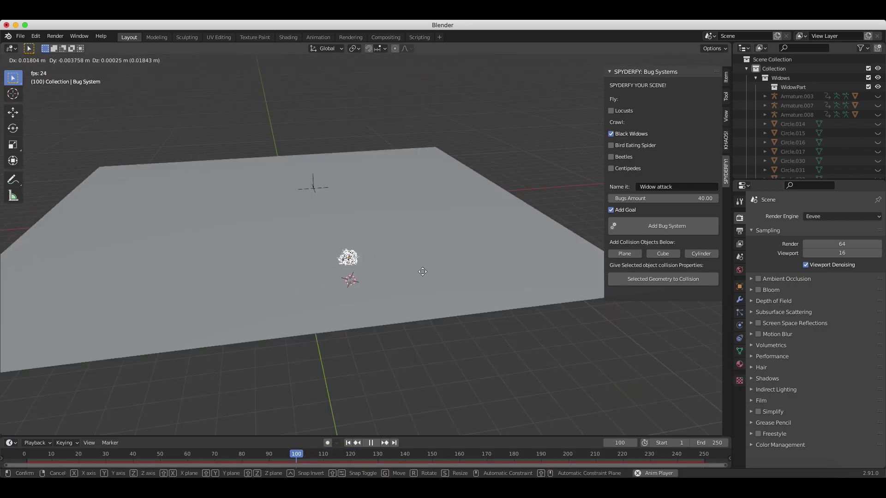
left_click(368, 263)
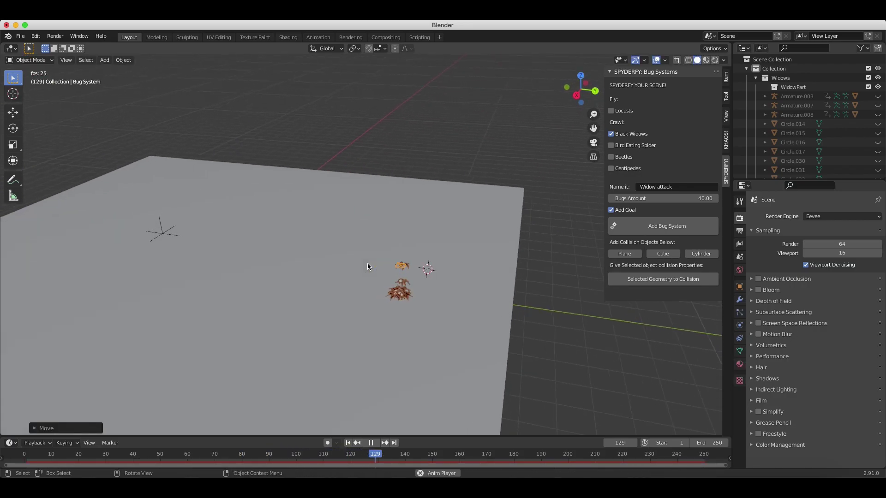
Watch the playback from different angles to check how the widows crawl toward the moved goal
scroll(367, 264, "left", 5)
scroll(368, 264, "up", 2)
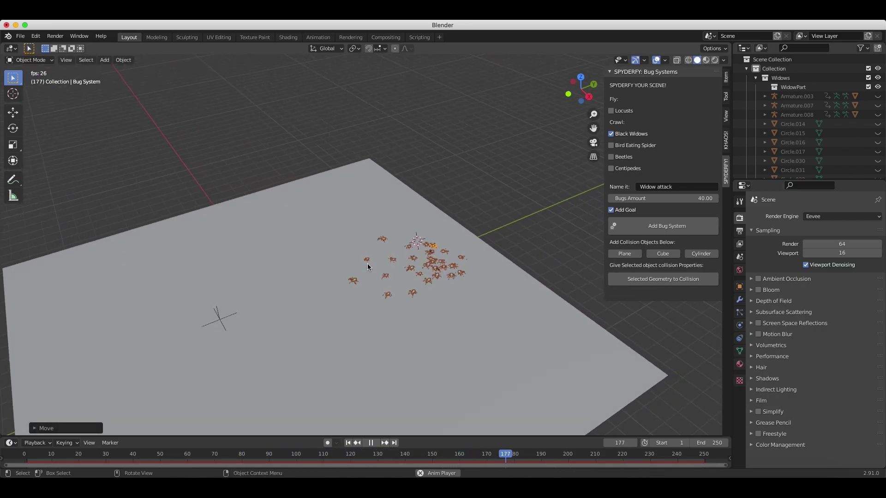
scroll(391, 279, "up", 2)
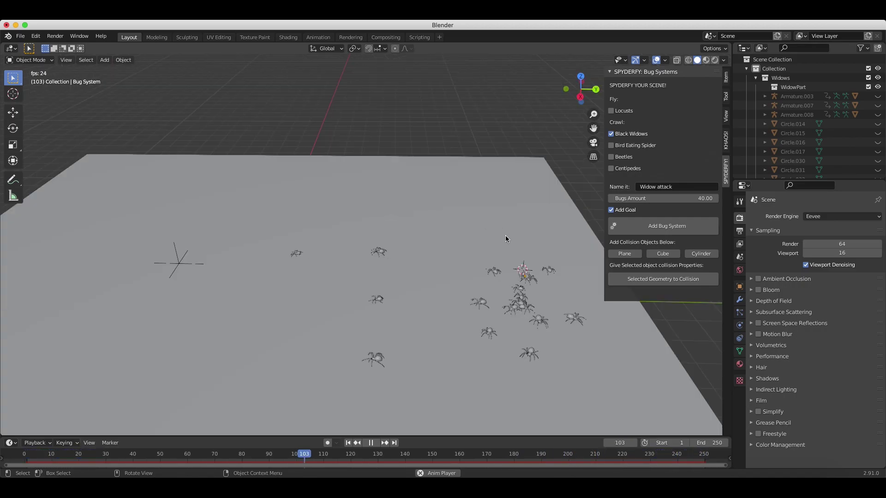
scroll(366, 303, "down", 2)
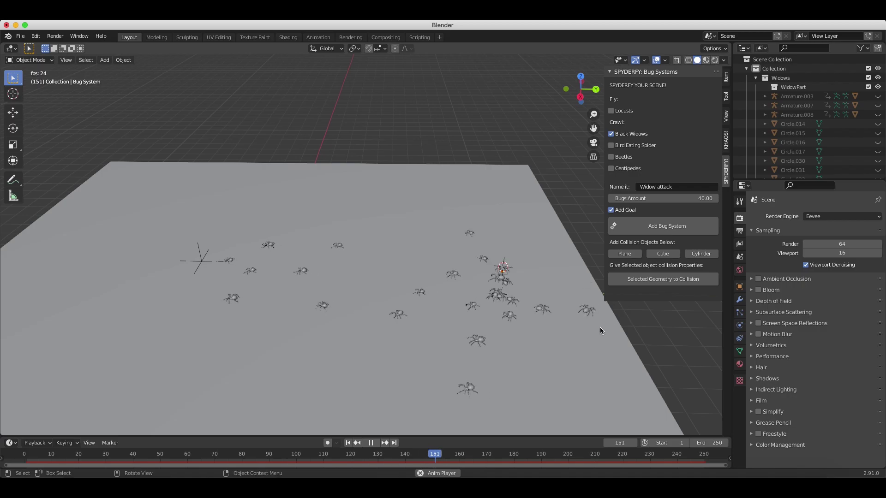
scroll(300, 251, "down", 2)
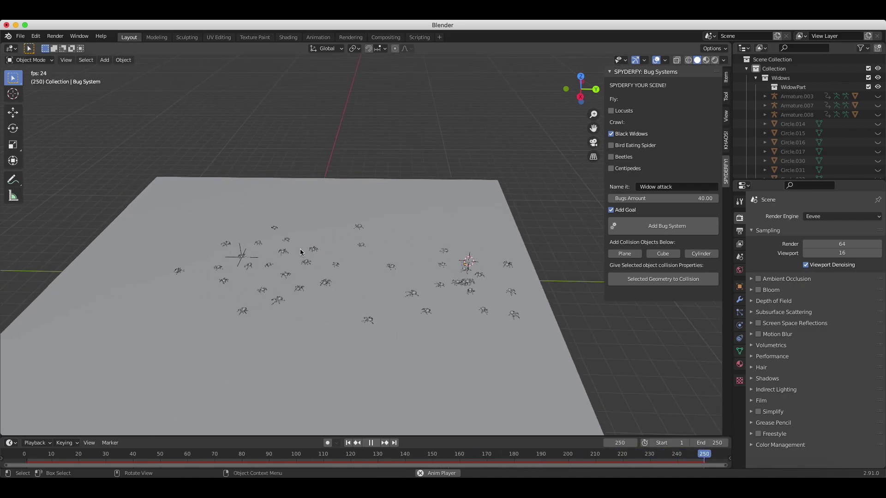
middle_click_drag(354, 266, 291, 252)
scroll(353, 266, "up", 1)
Scale the bug system emitter along X into a long strip running beside the plane's edge
left_click(417, 309)
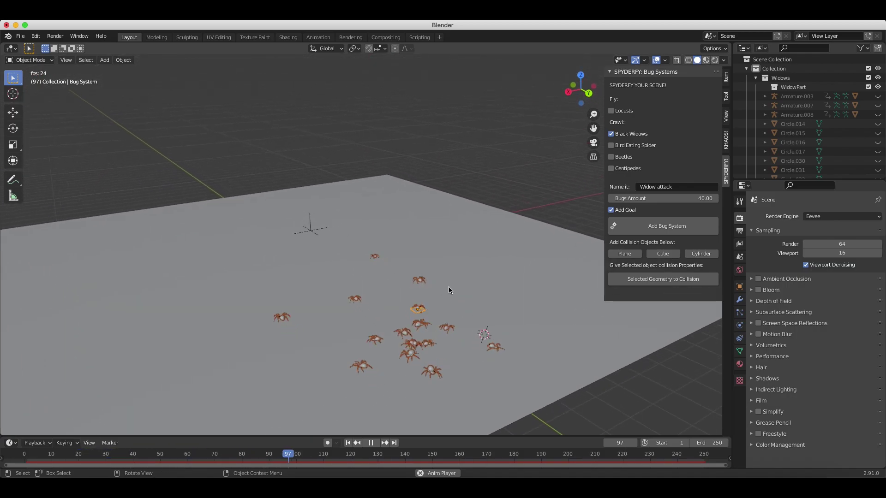
key("s")
key("x")
left_click(706, 138)
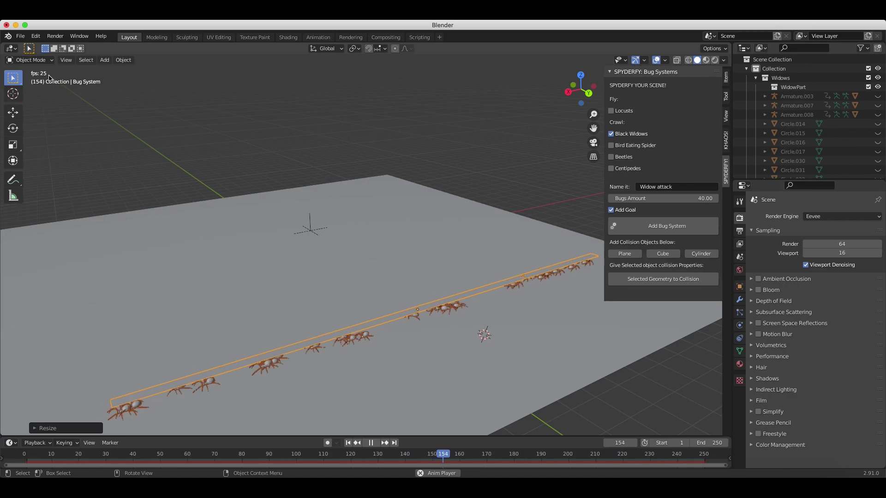
middle_click_drag(427, 230, 438, 230)
scroll(436, 230, "down", 5)
scroll(437, 229, "left", 5)
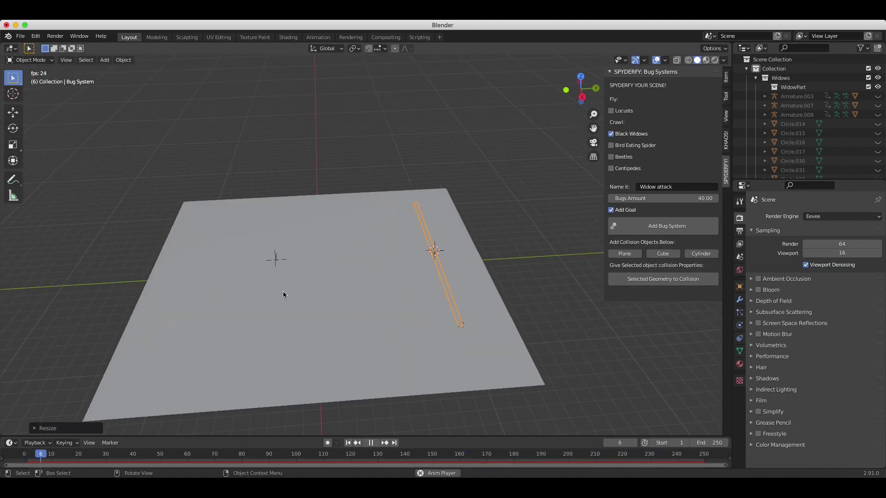
Move the goal object farther from the emitter along the Y axis, to about Y -9.13 m
left_click(362, 257)
left_click(276, 256)
key("g")
key("y")
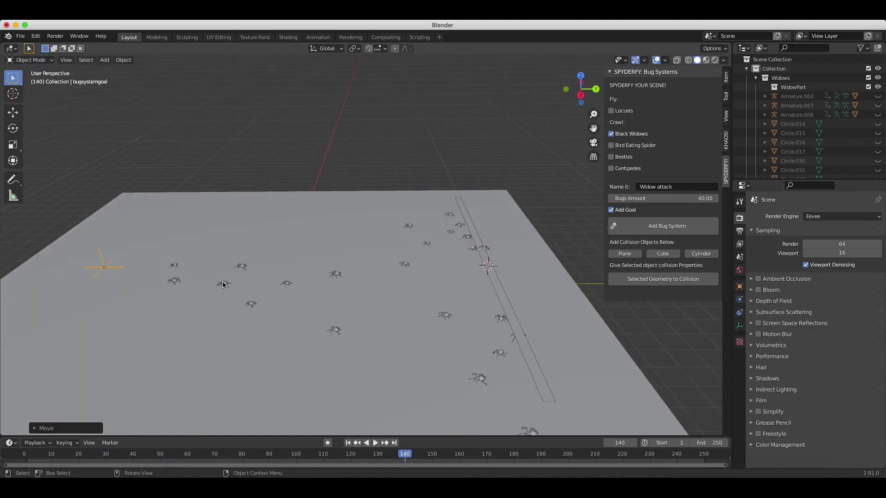
Select the bug system emitter, collapse the add-on sidebar and show the emitter's particle settings in a widened properties area
scroll(223, 282, "left", 5)
scroll(223, 283, "right", 5)
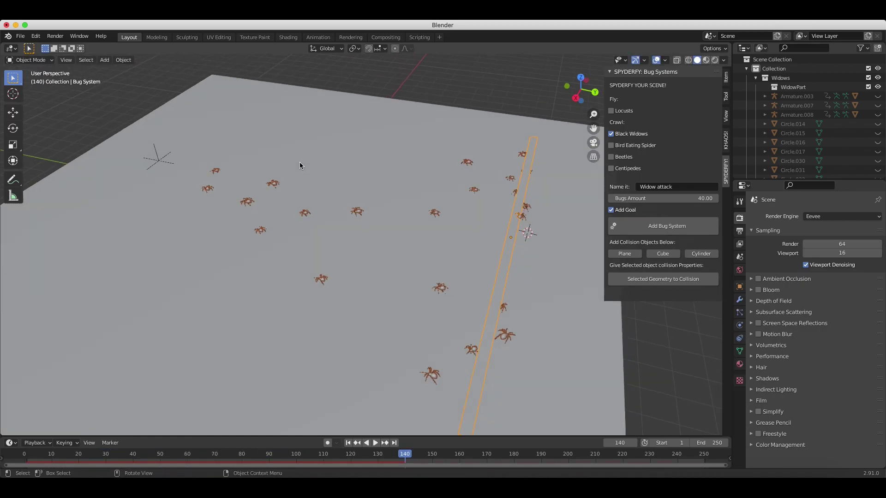
scroll(300, 166, "down", 3)
scroll(300, 165, "left", 5)
scroll(300, 166, "right", 5)
scroll(300, 165, "left", 8)
scroll(300, 165, "left", 3)
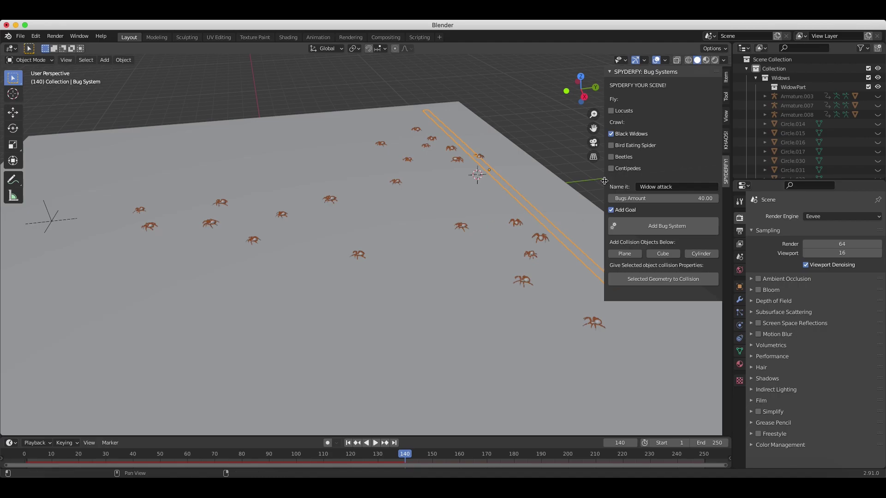
left_click_drag(604, 181, 720, 194)
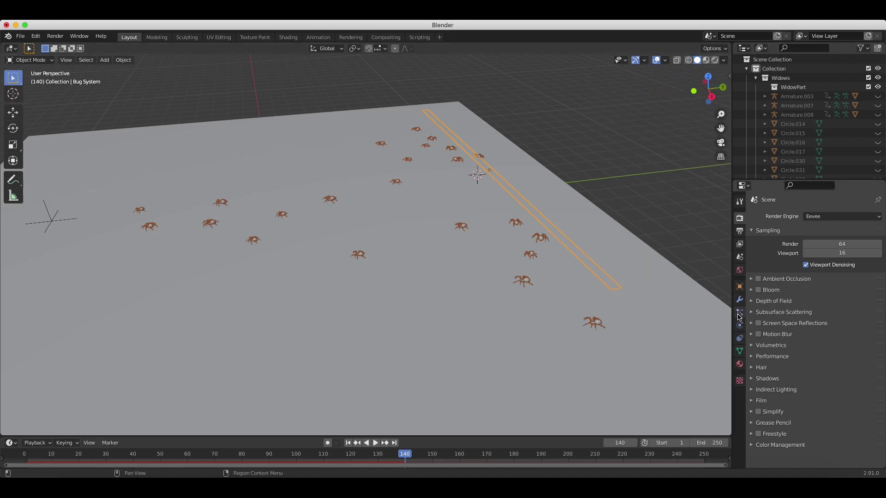
left_click(738, 315)
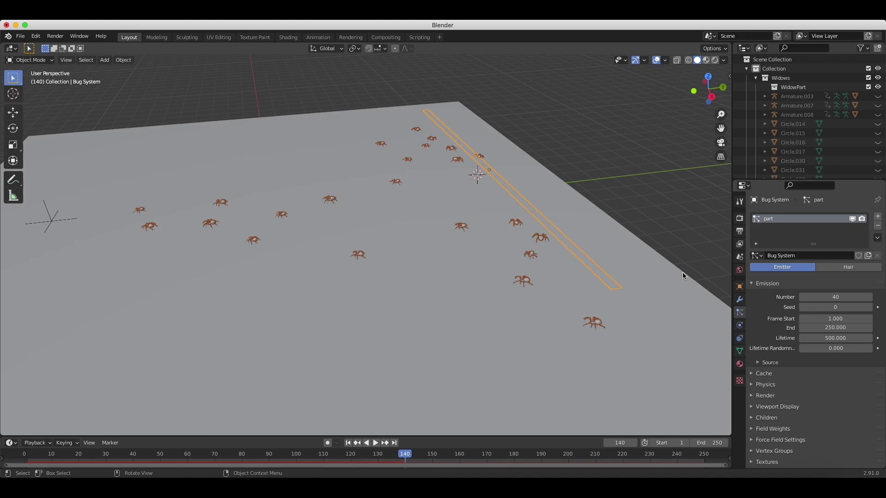
scroll(795, 298, "down", 1)
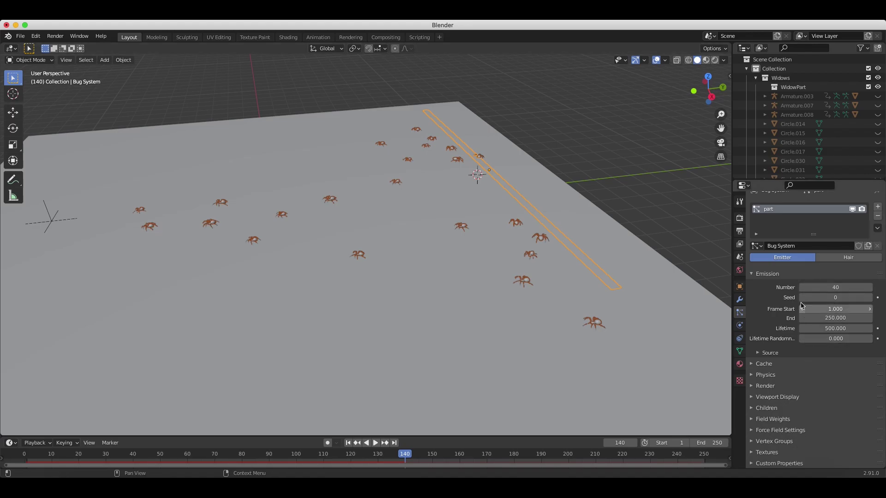
left_click_drag(731, 309, 702, 310)
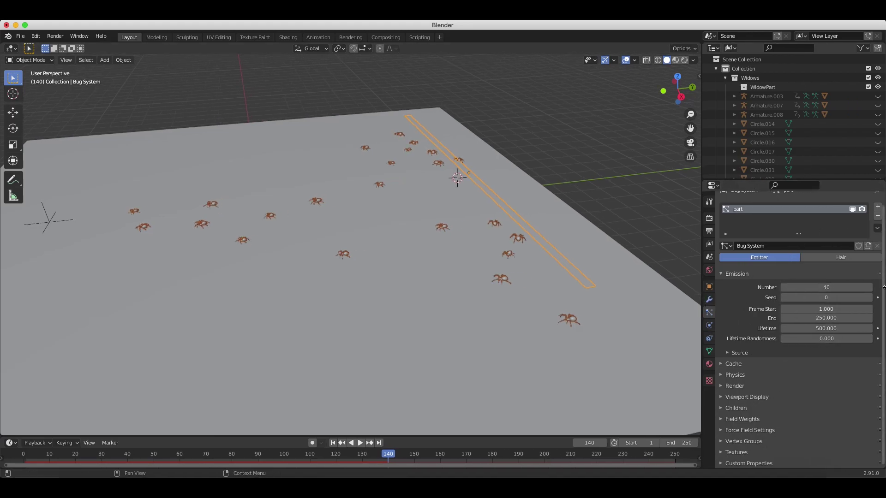
Examine the Goal rule in the emitter's Boid Brain physics settings and identify its goal object on the plane
left_click(735, 375)
scroll(722, 384, "down", 5)
left_click(757, 375)
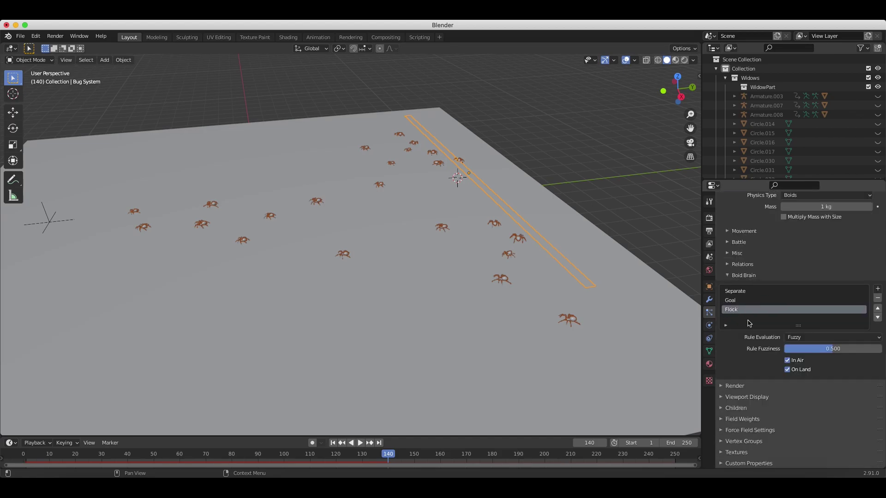
left_click(738, 300)
scroll(426, 260, "down", 8)
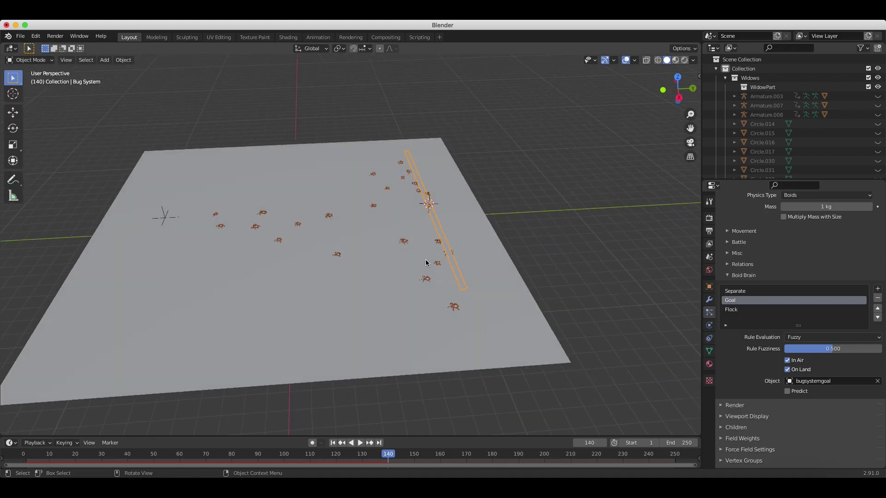
scroll(425, 259, "up", 3)
scroll(426, 259, "left", 4)
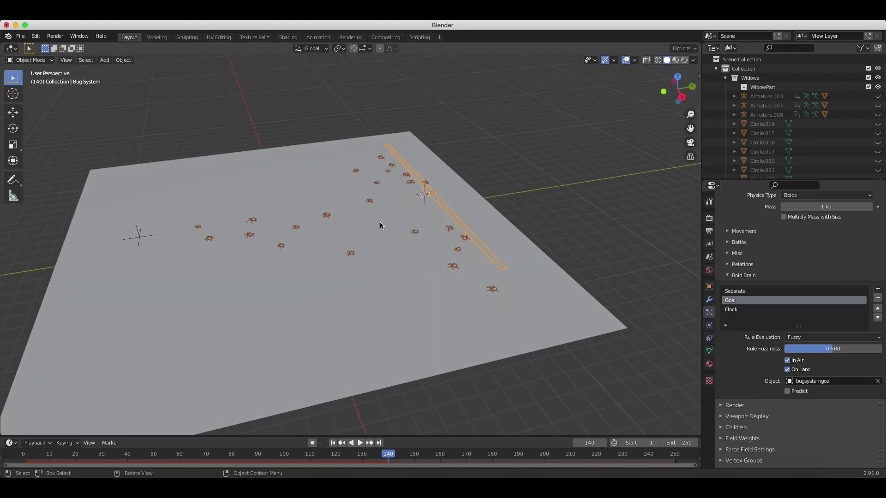
left_click(135, 234)
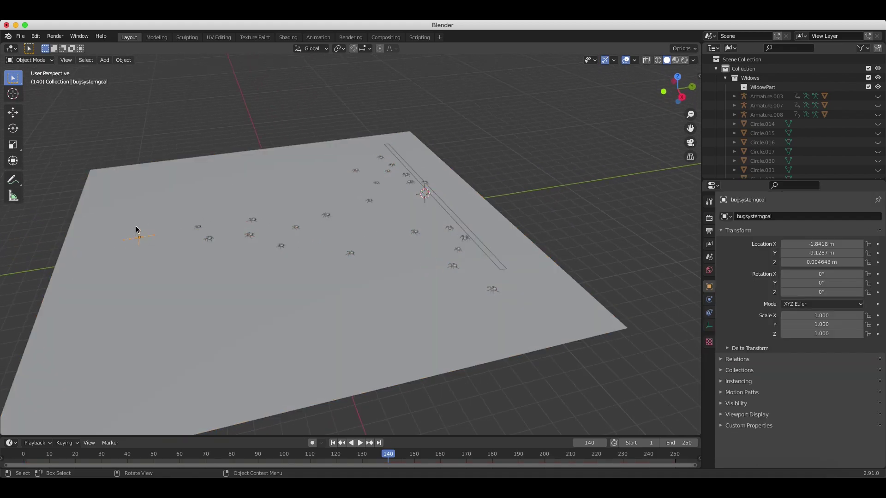
left_click(445, 209)
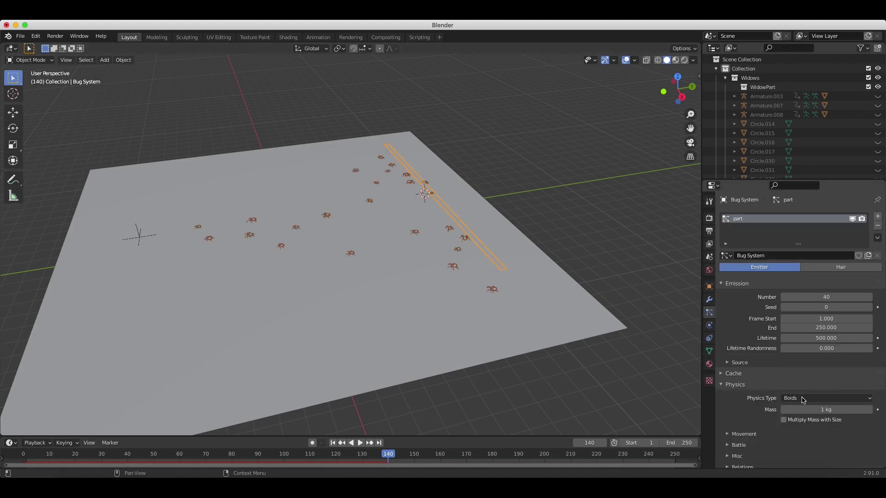
Move the Goal rule above Separate in the emitter's Boid Brain rule list
scroll(750, 357, "down", 10)
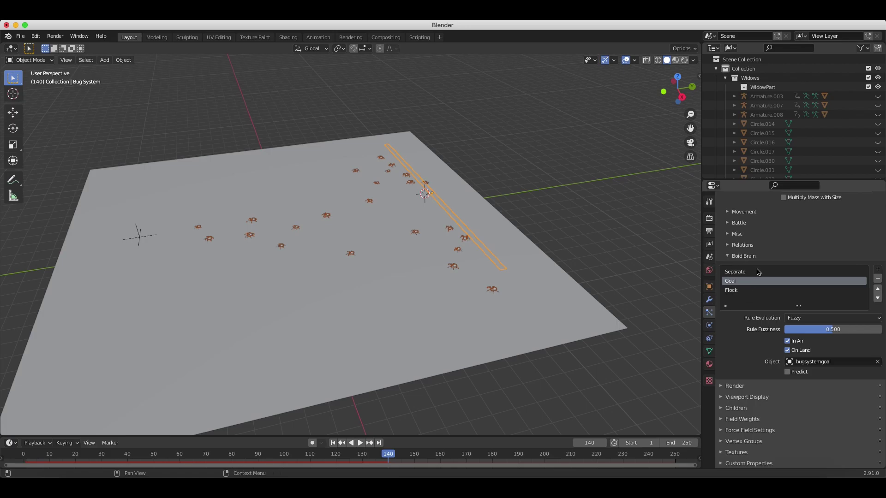
scroll(761, 273, "up", 1)
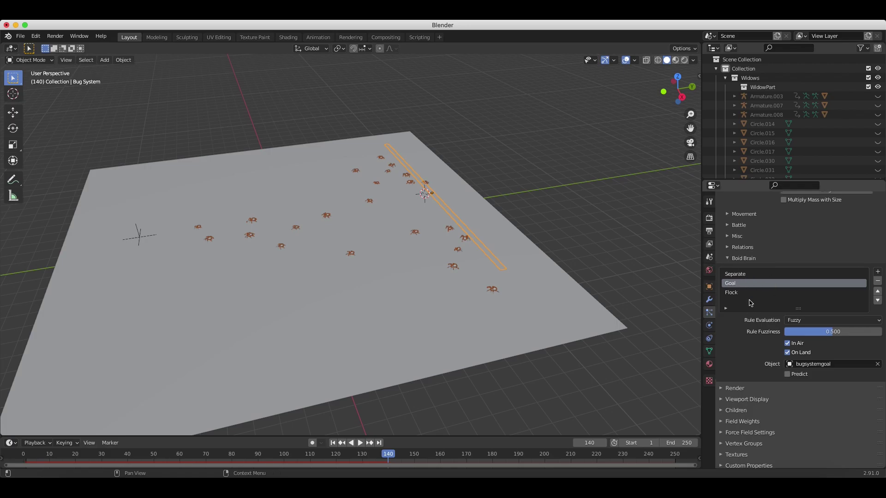
left_click(878, 294)
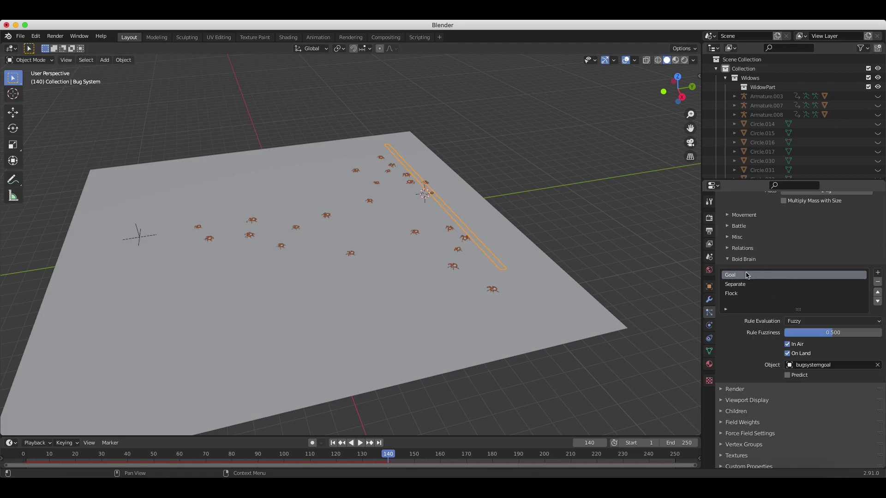
Bake the bug system's particle cache and return the timeline to the first frame
scroll(774, 312, "up", 8)
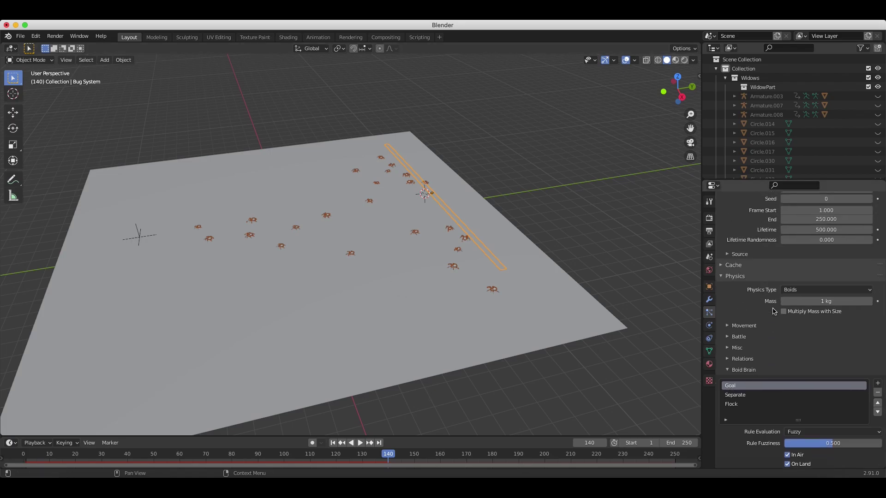
left_click(774, 318)
scroll(771, 323, "down", 4)
left_click(758, 347)
key("shift+Left")
Play the baked widow animation while viewing the goal and emitter, stop playback and delete the bake
key("space")
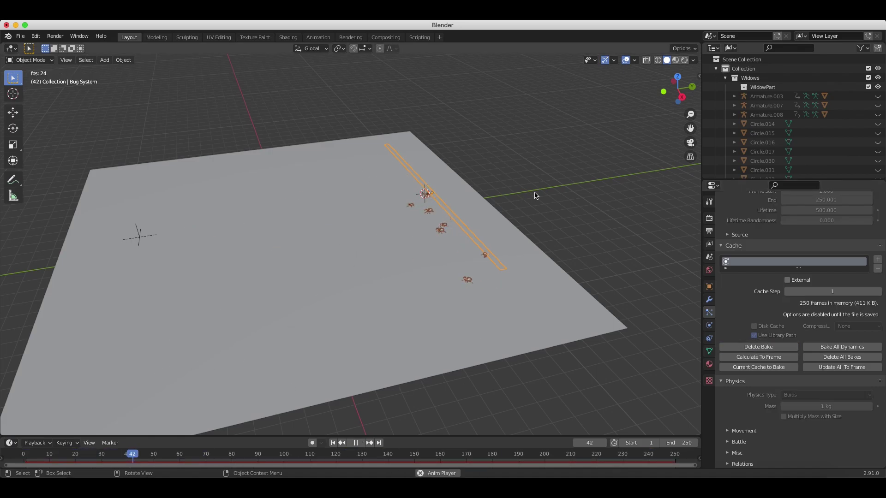
scroll(512, 271, "left", 5)
scroll(511, 272, "right", 8)
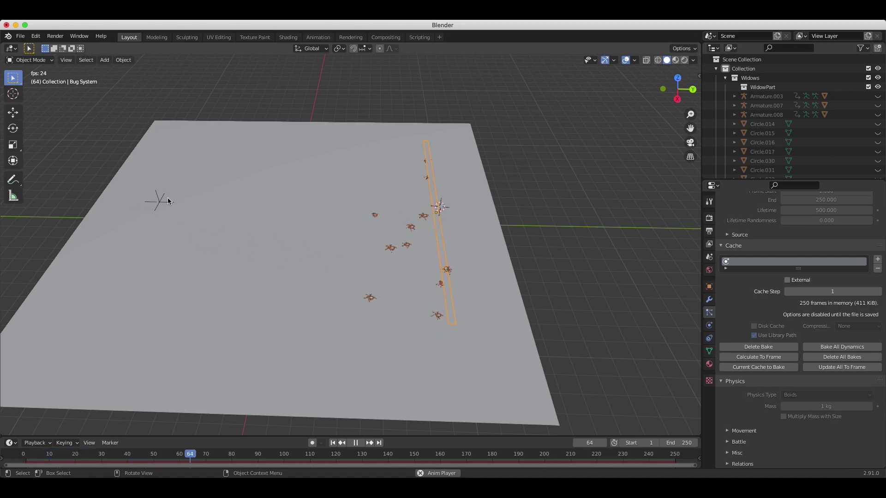
key("space")
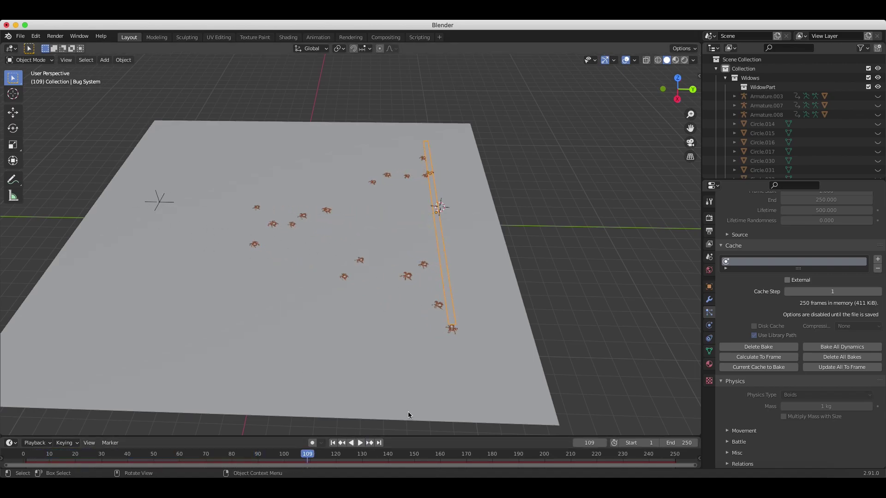
left_click(752, 347)
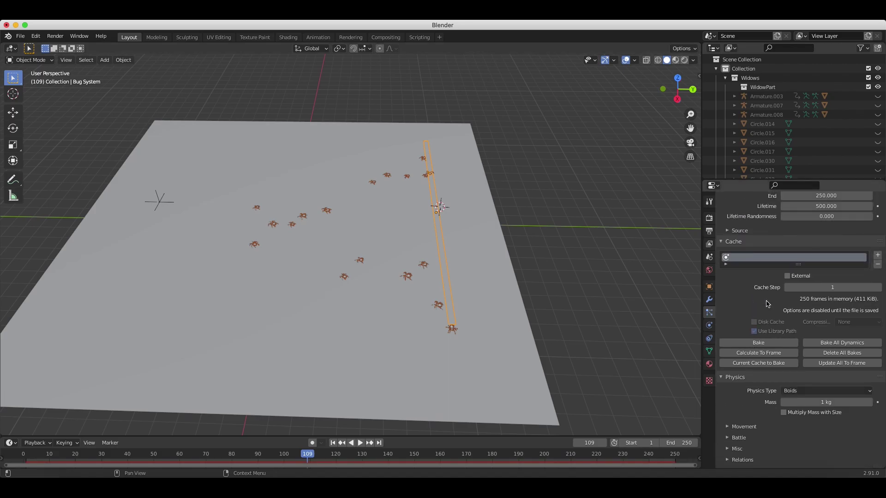
Move the Goal rule below Separate in the emitter's Boid Brain rule list
scroll(743, 293, "down", 10)
left_click(877, 311)
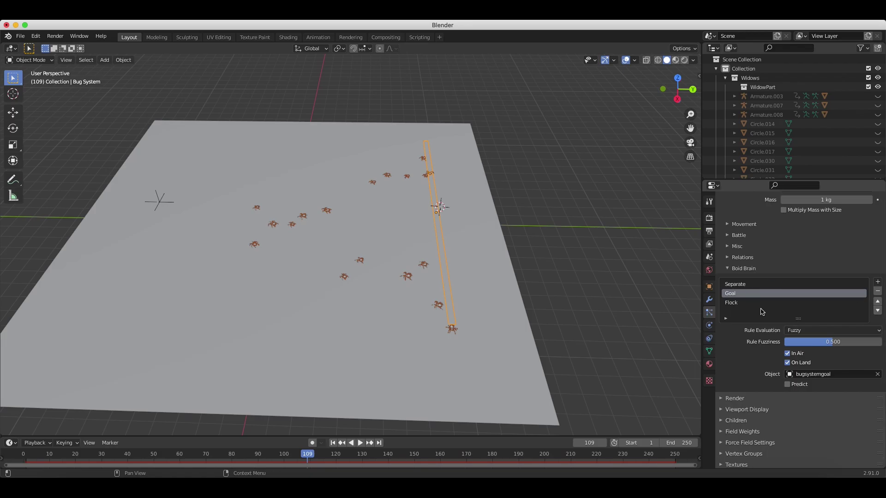
Set the particle render scale to 2.010 and the scale randomness to 1.000 for the widows
scroll(764, 312, "down", 1)
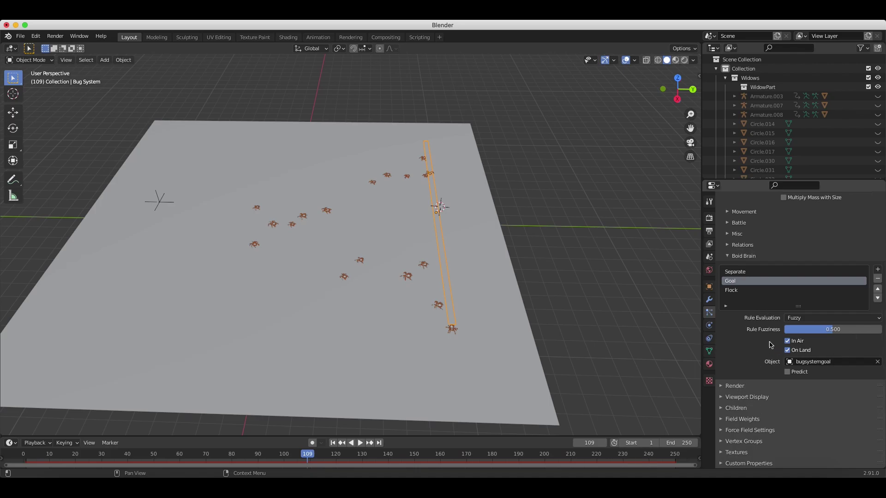
left_click(727, 387)
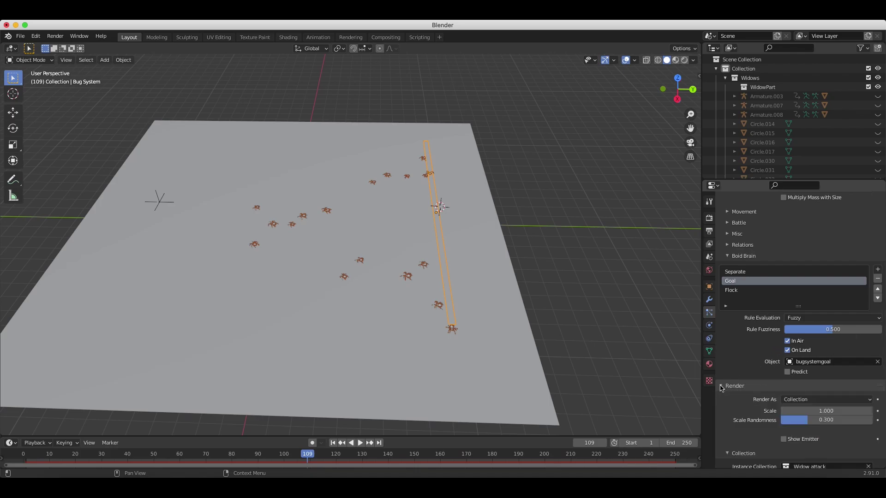
scroll(725, 394, "down", 6)
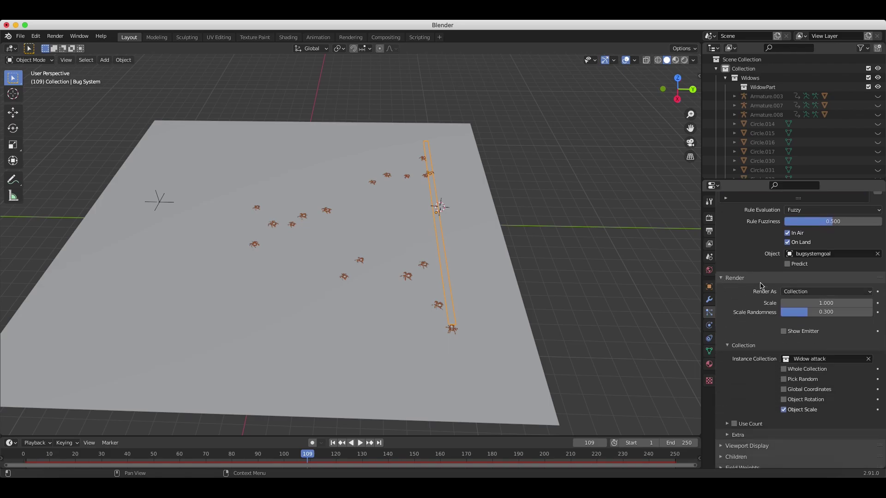
scroll(358, 222, "up", 3)
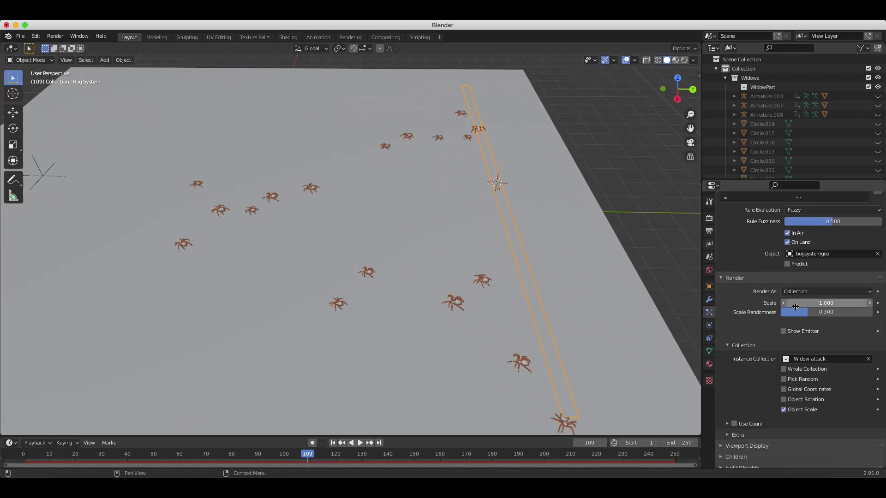
scroll(460, 286, "down", 5)
scroll(460, 286, "up", 3)
left_click_drag(817, 302, 863, 303)
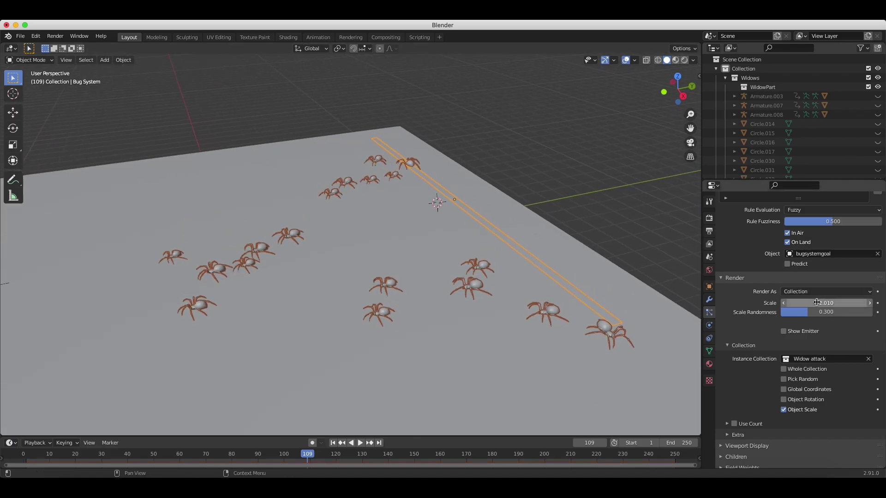
left_click_drag(808, 314, 876, 314)
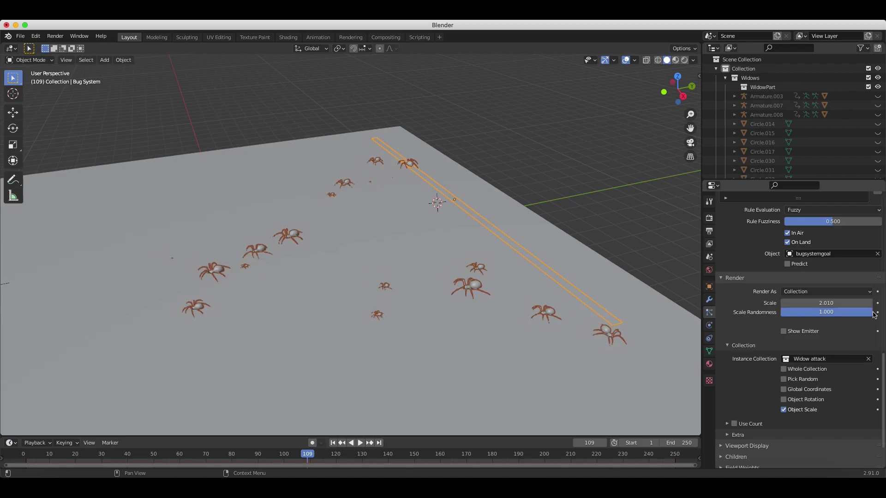
Open the boid Movement settings and examine the land speed, acceleration and personal space options
left_click(431, 276)
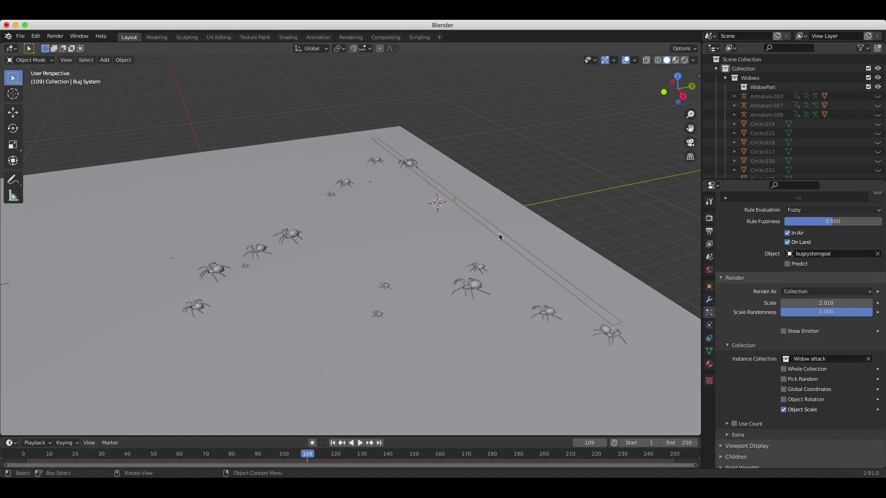
scroll(741, 321, "down", 2)
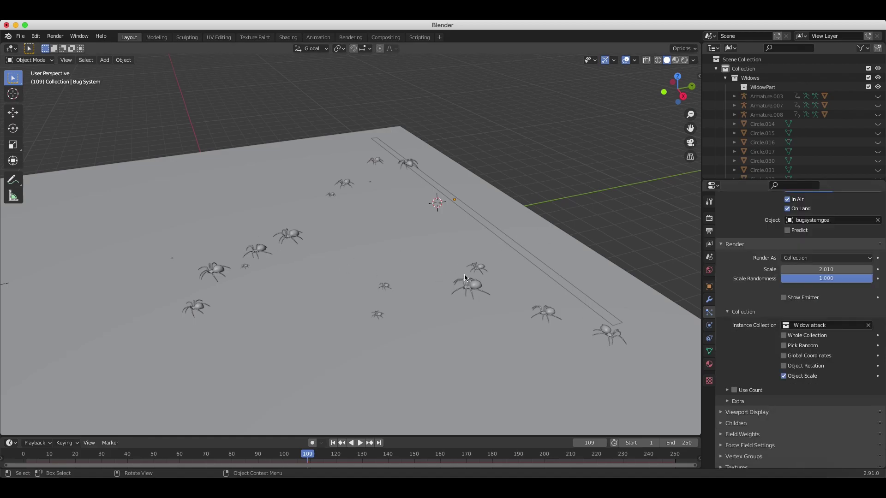
scroll(735, 296, "up", 10)
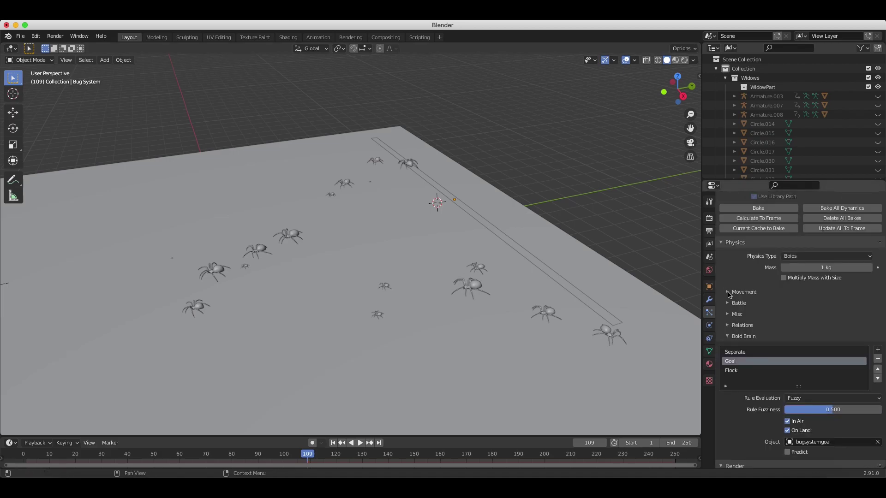
left_click(734, 292)
scroll(778, 367, "down", 4)
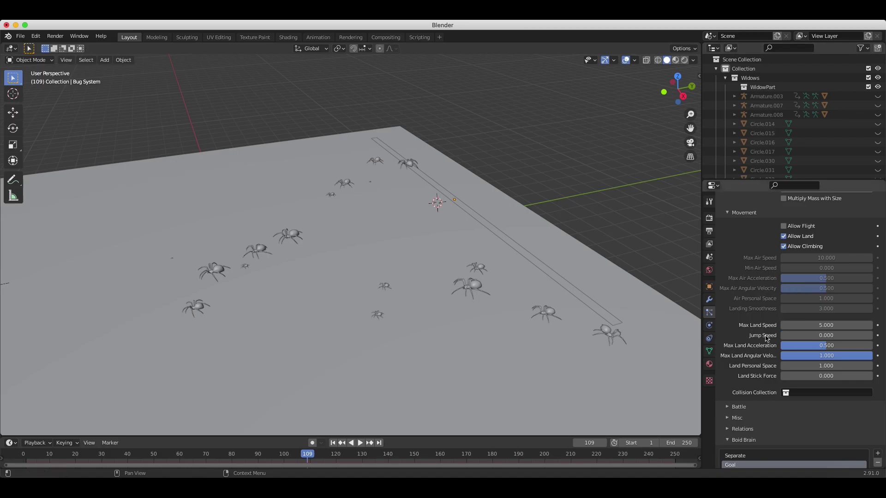
scroll(766, 339, "down", 5)
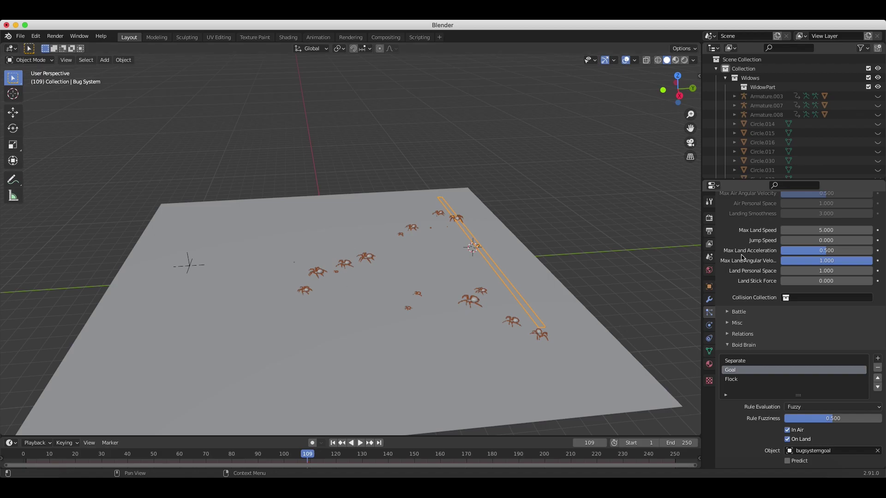
Bake the bug system's particle cache, scrub the animation to frame 115 and delete the bake
scroll(759, 260, "up", 10)
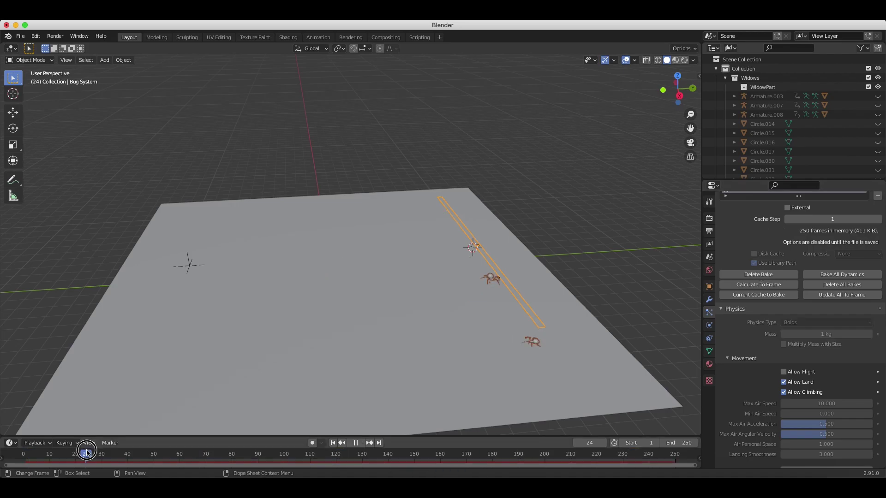
left_click_drag(85, 452, 324, 453)
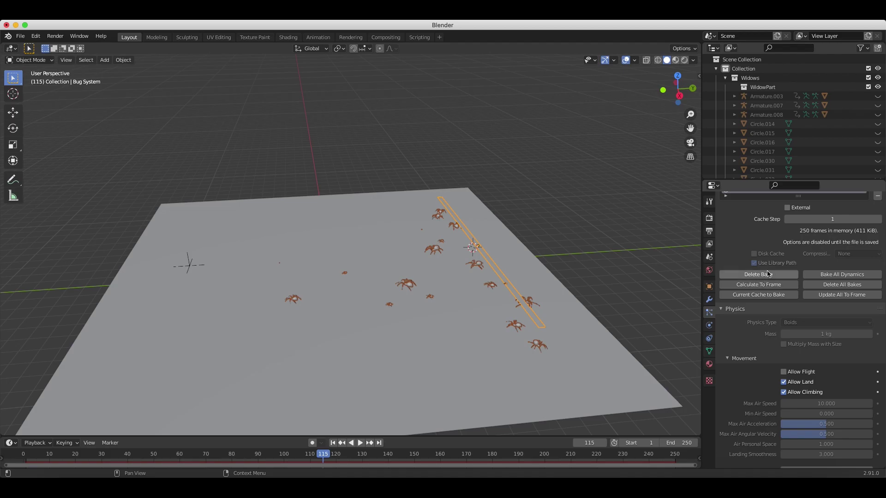
scroll(747, 283, "up", 2)
Set Max Land Acceleration to 0.236 and move the emitter along the Y axis closer to the goal object
scroll(756, 305, "down", 10)
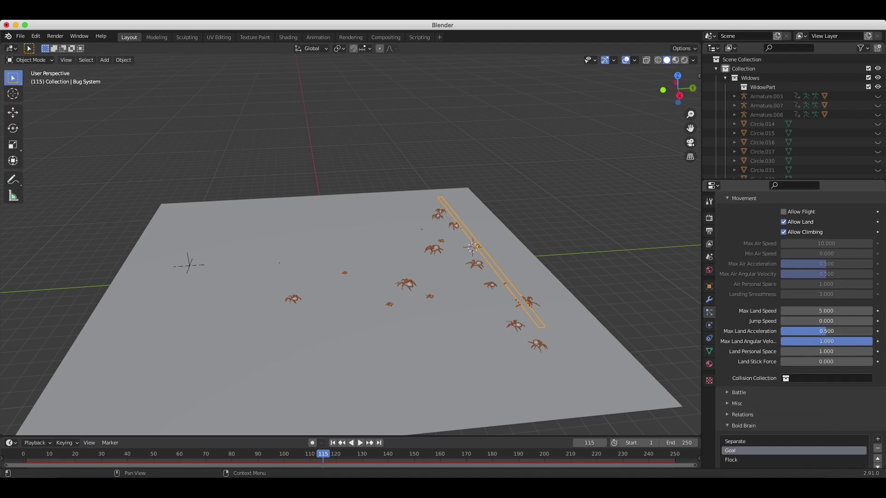
key("g")
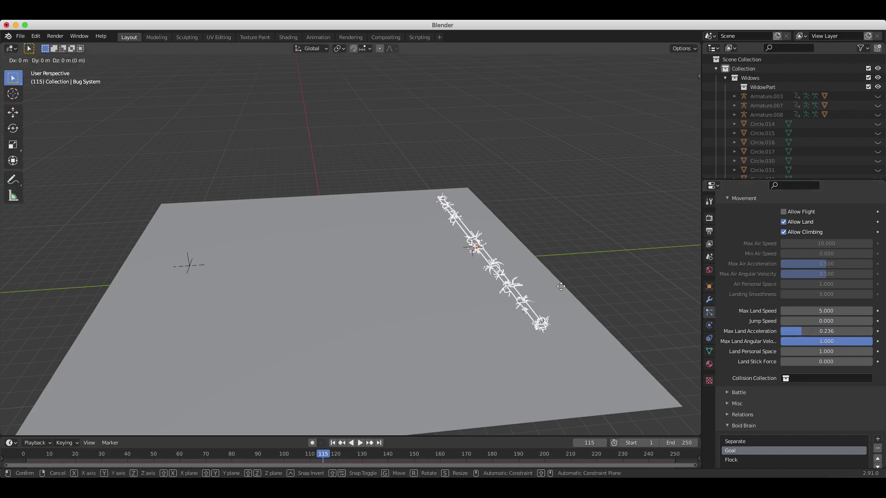
key("y")
left_click(389, 305)
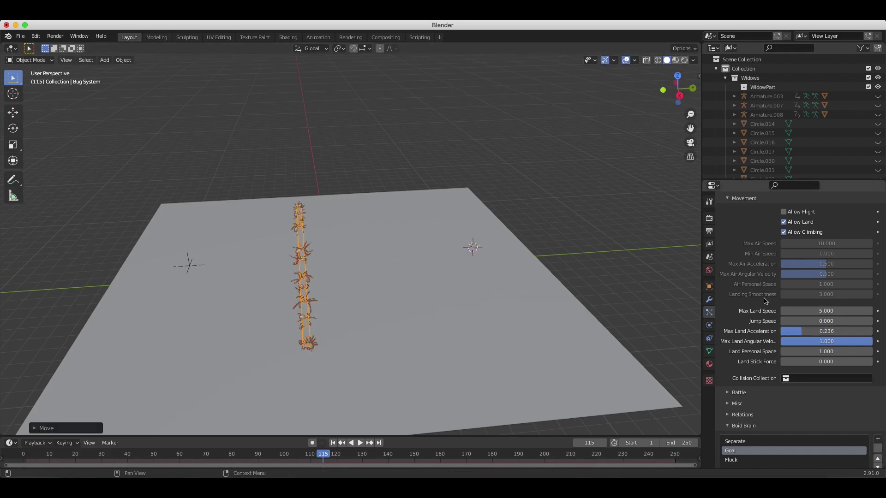
Bake the particle cache for the moved emitter and scrub the timeline to frame 178
scroll(749, 272, "up", 8)
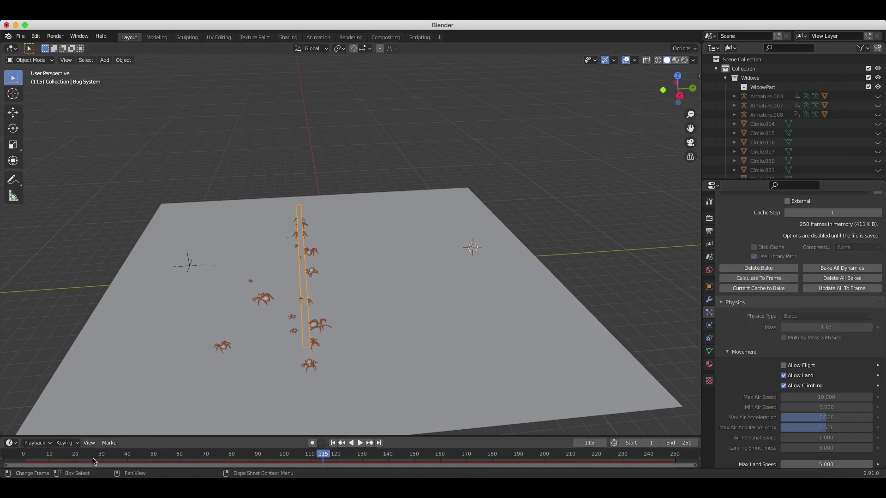
left_click_drag(47, 458, 487, 462)
Switch the viewport to Rendered shading and examine the black widows up close
middle_click_drag(336, 316, 384, 314)
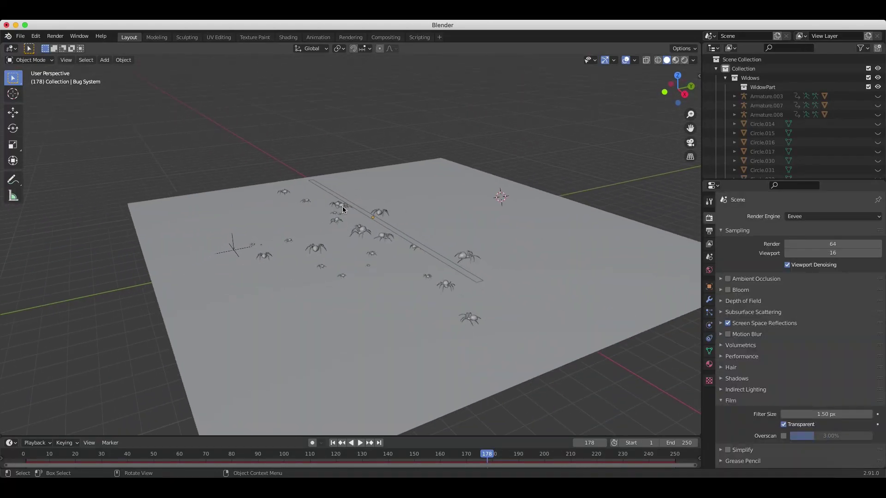
scroll(342, 206, "up", 1)
mouse_move(362, 232)
middle_mouse_down()
mouse_move(395, 242)
mouse_move(364, 225)
middle_mouse_up()
scroll(396, 242, "up", 1)
key("z")
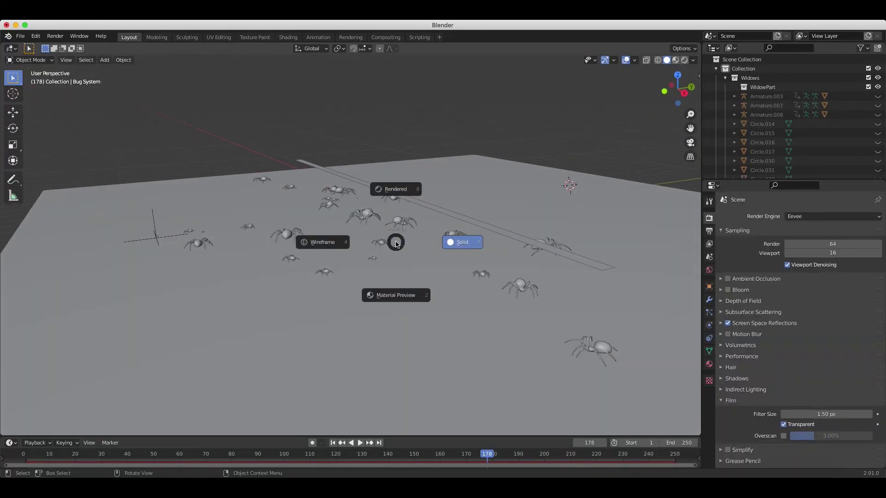
key("8")
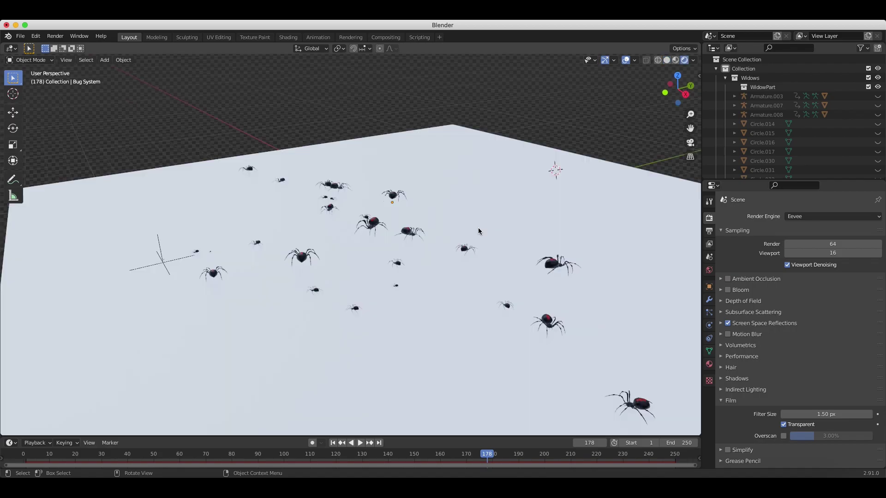
middle_click_drag(478, 228, 298, 200)
scroll(299, 200, "right", 10)
scroll(298, 200, "up", 10, "ctrl")
scroll(298, 199, "left", 5, "shift")
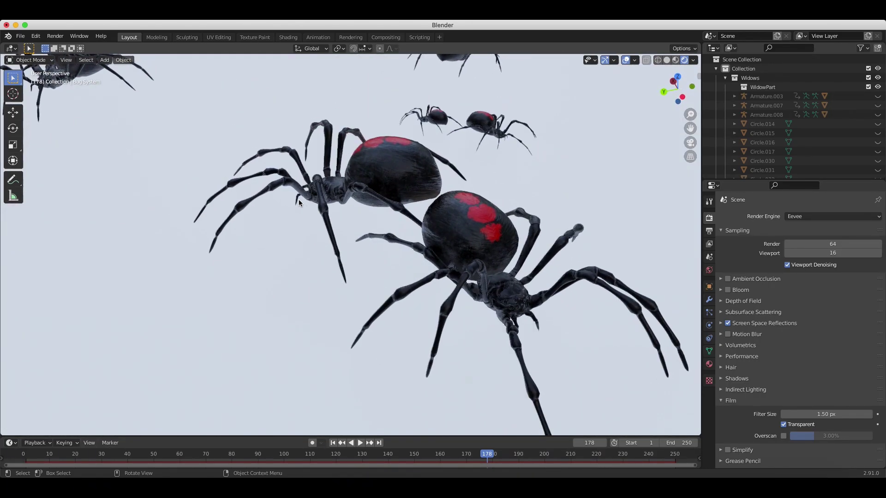
scroll(298, 199, "down", 10)
Give the plane a new material and darken its base color to black with a value of 0
middle_click_drag(298, 200, 298, 199)
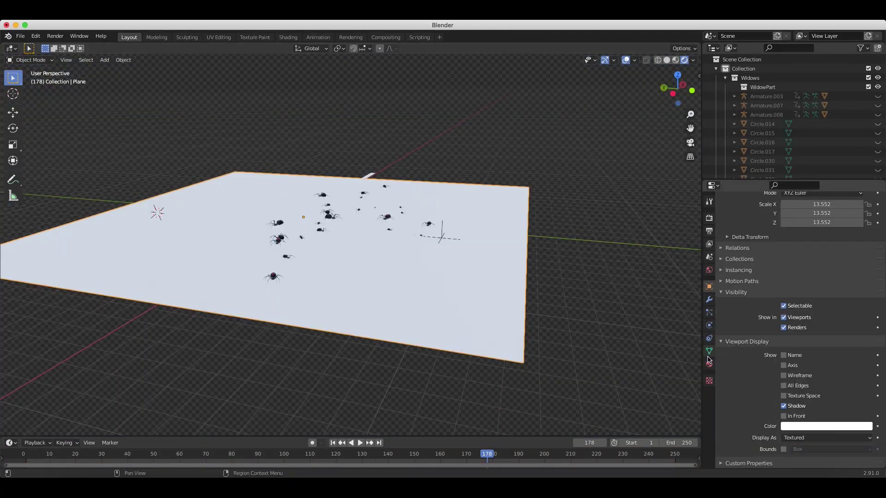
left_click(709, 363)
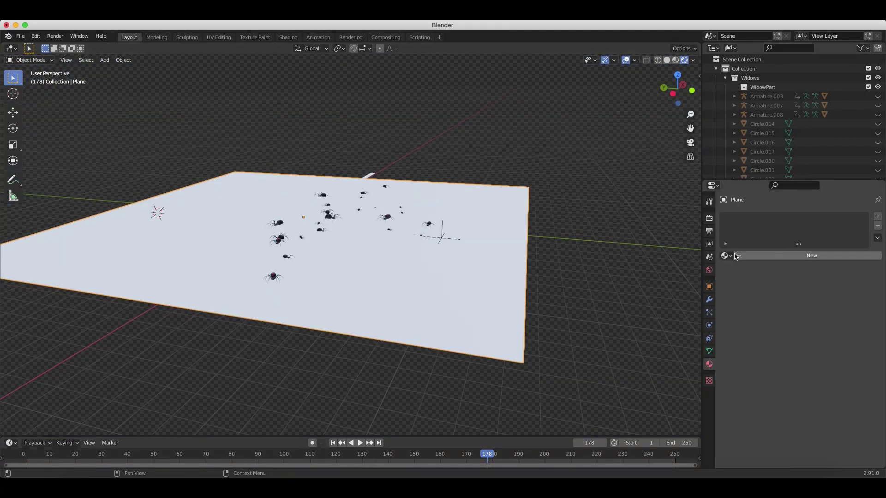
left_click(830, 255)
left_click(809, 353)
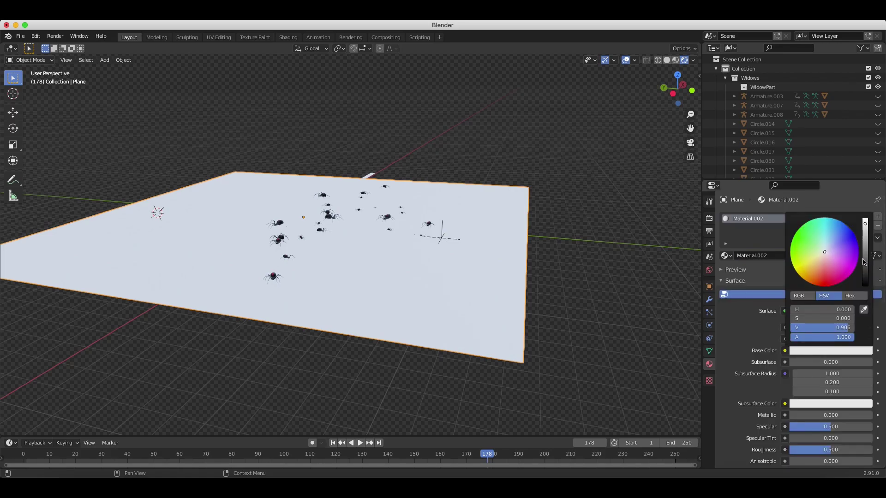
left_click_drag(864, 261, 864, 283)
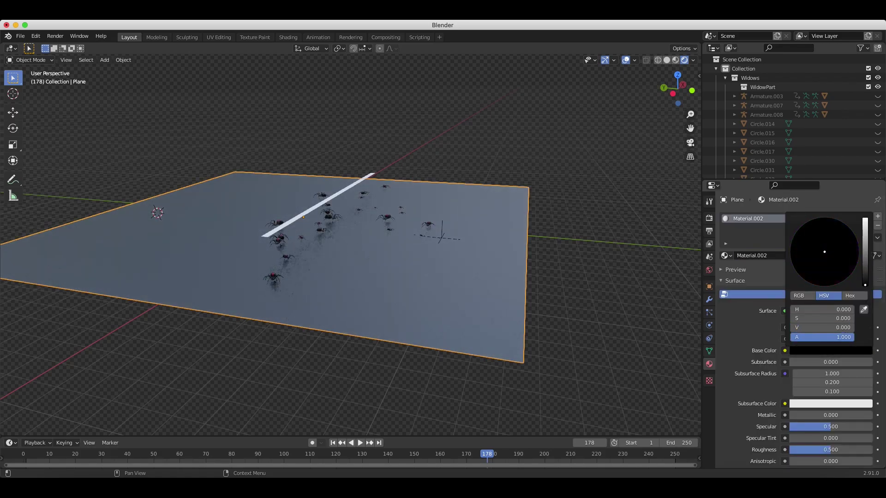
Examine the widows and their shadows on the black plane up close and from a wider angle
scroll(447, 322, "up", 10)
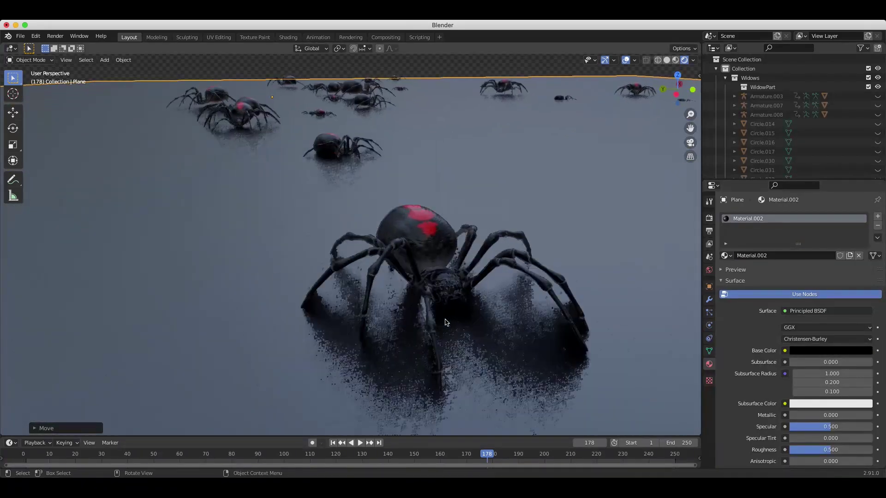
scroll(446, 322, "left", 5)
scroll(447, 322, "down", 8)
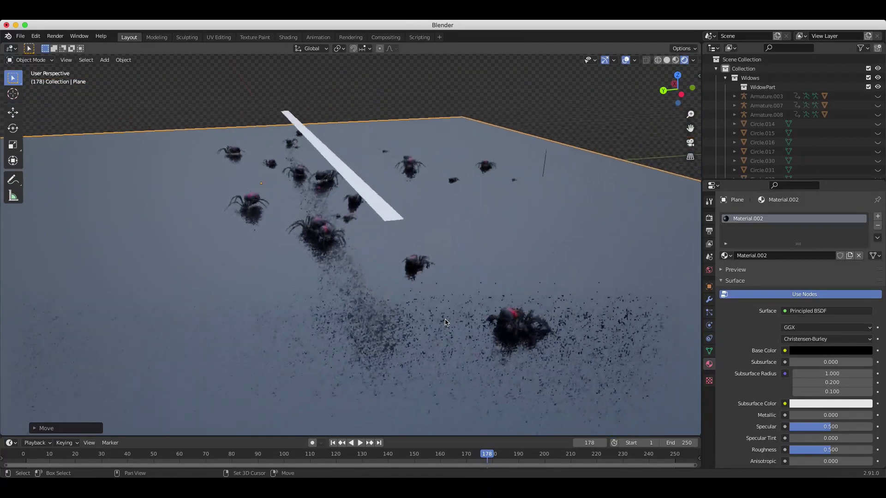
scroll(445, 320, "up", 6)
scroll(445, 320, "left", 5, "shift")
scroll(446, 320, "up", 5)
scroll(444, 319, "down", 4)
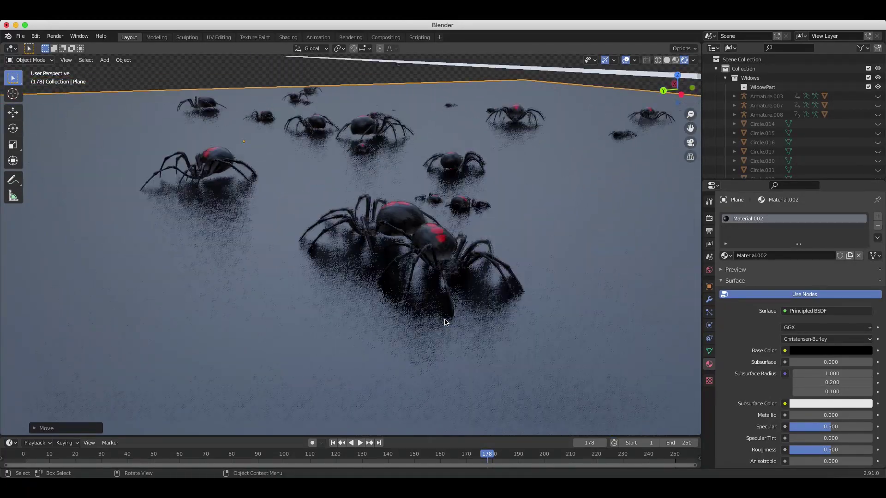
middle_click_drag(306, 222, 338, 198)
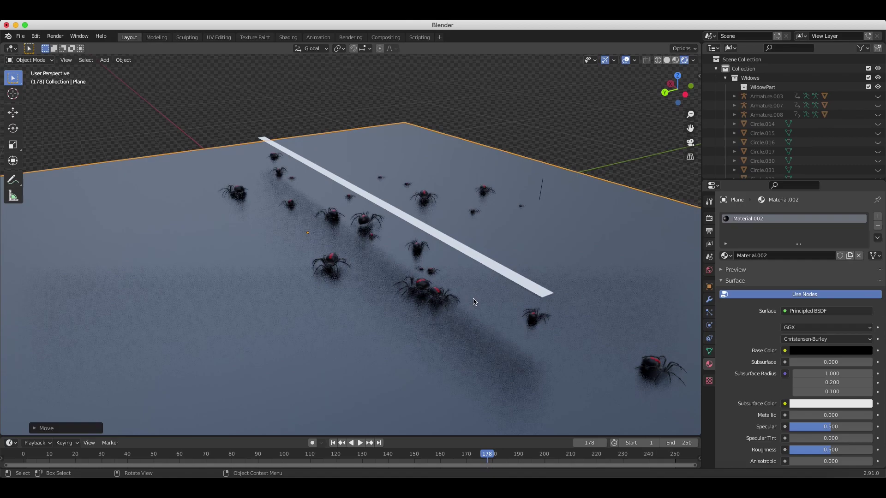
Change the render engine to Cycles and inspect the path-traced widows from several angles
left_click(710, 218)
left_click(789, 217)
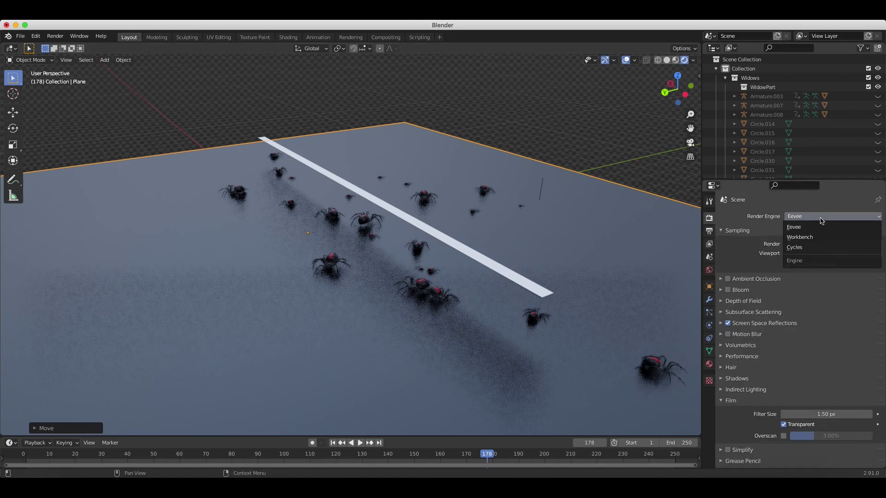
left_click(805, 245)
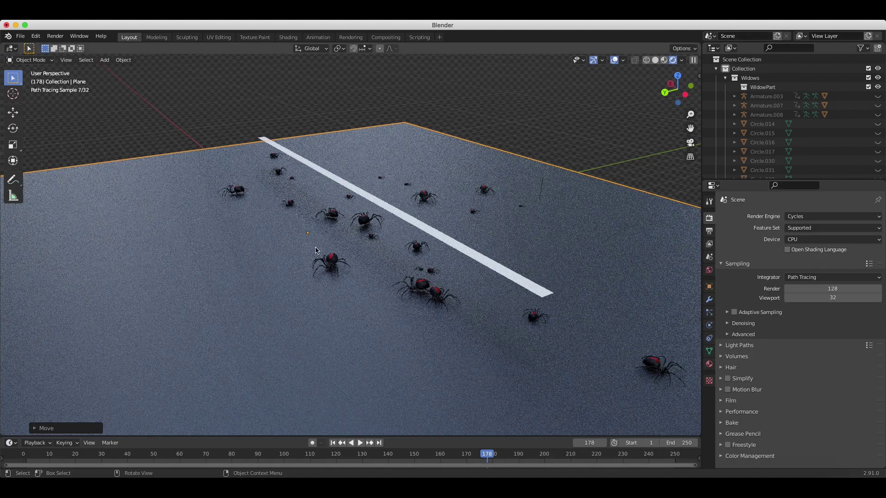
middle_click_drag(317, 250, 317, 250)
scroll(317, 251, "up", 2)
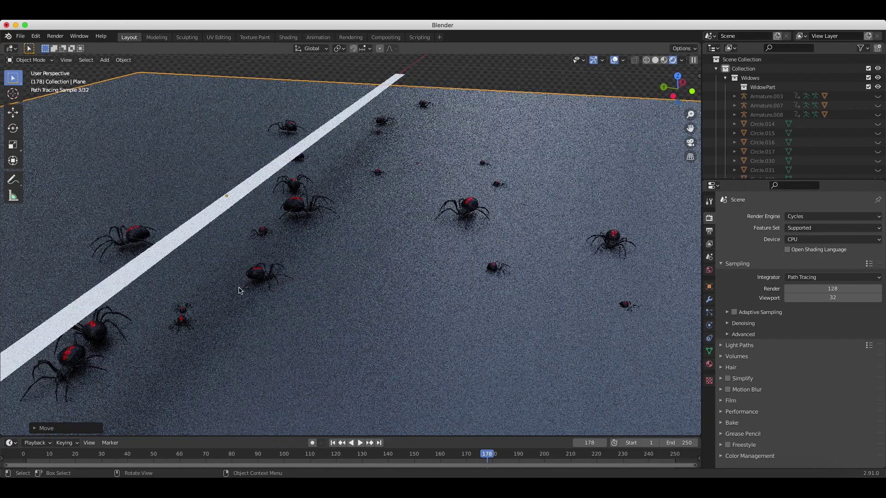
middle_click_drag(226, 301, 401, 215)
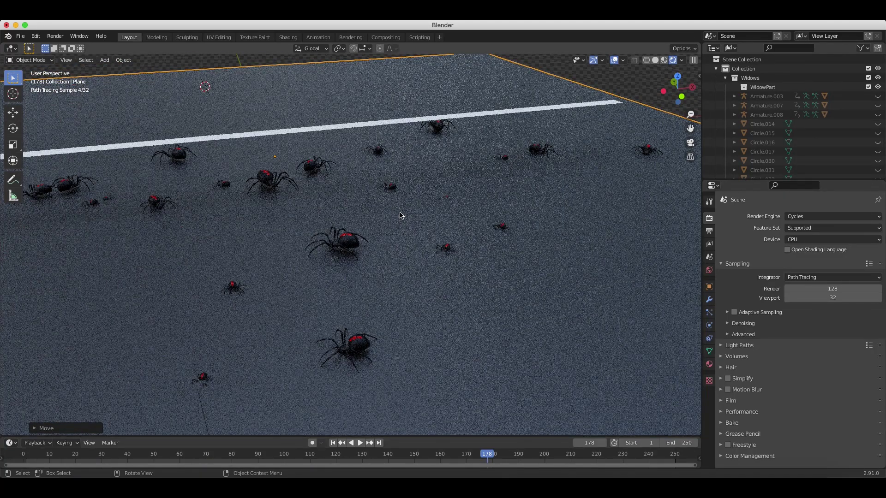
Return the viewport to Solid shading and view the whole plane with the widows
scroll(400, 215, "down", 2)
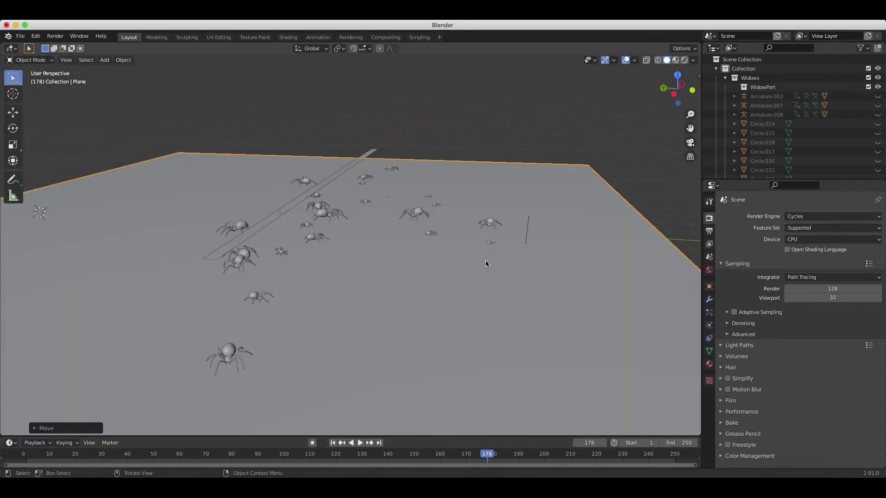
scroll(326, 273, "right", 5)
scroll(325, 273, "down", 2)
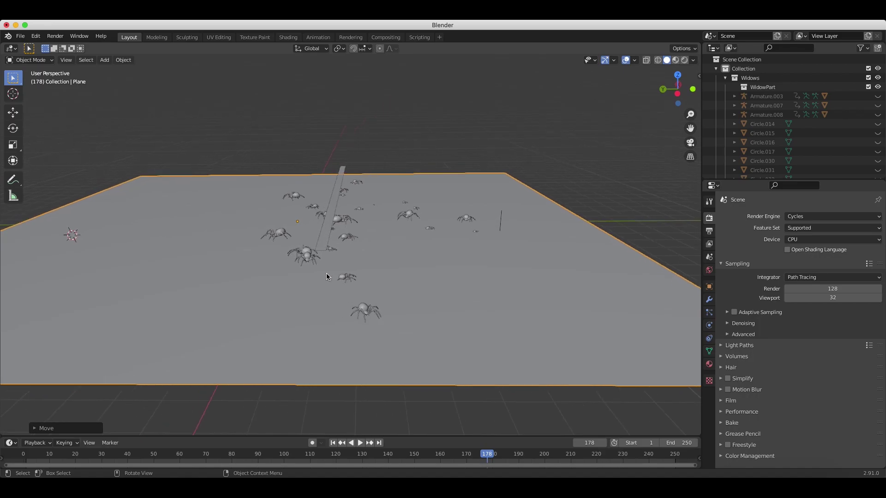